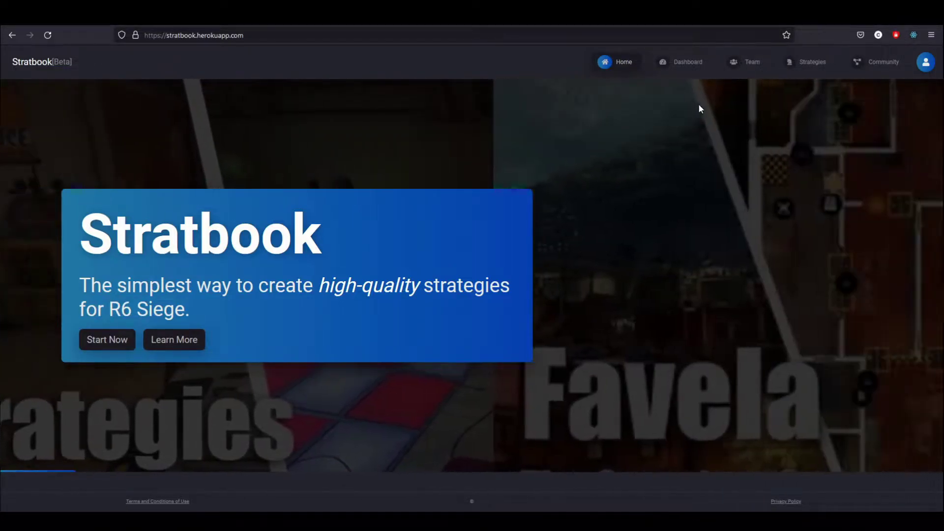
From the Community page, open the shared Default Office/CEO Defense strategy
left_click_drag(342, 243, 67, 224)
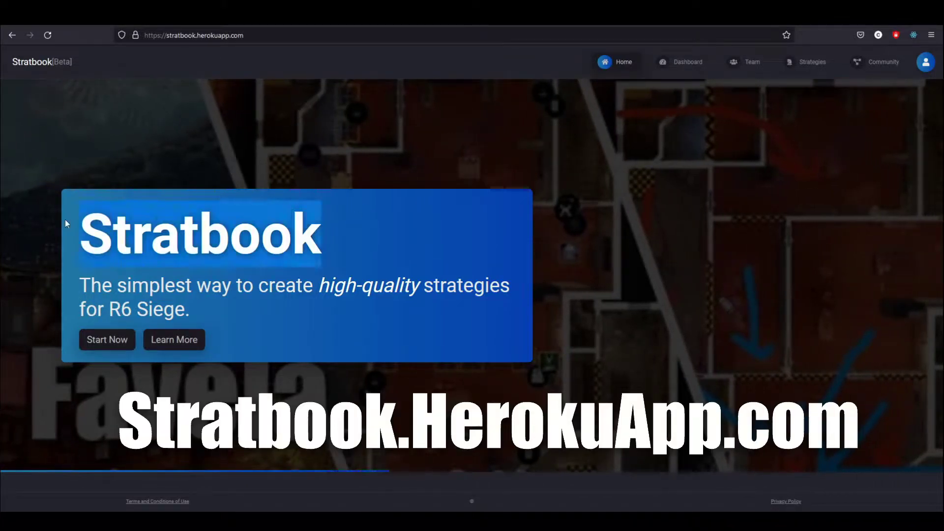
left_click(234, 257)
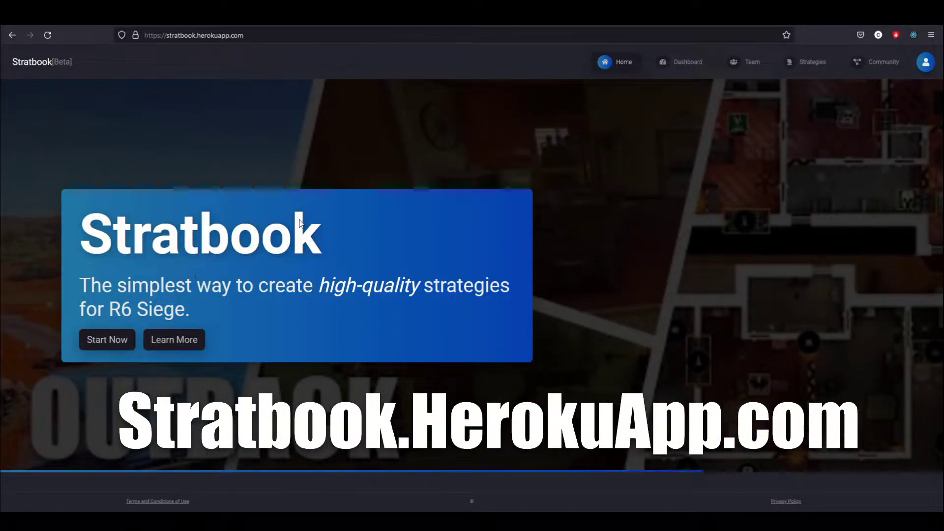
left_click(870, 63)
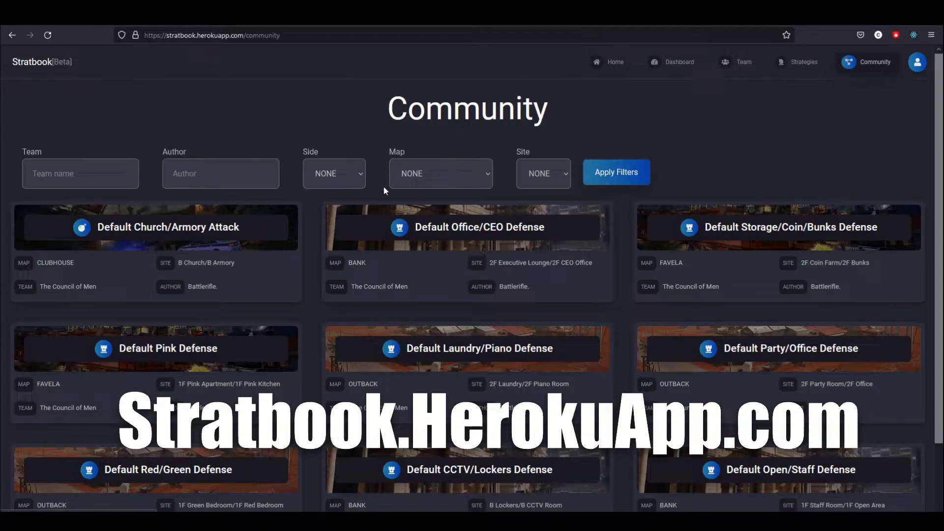
scroll(456, 324, "down", 3)
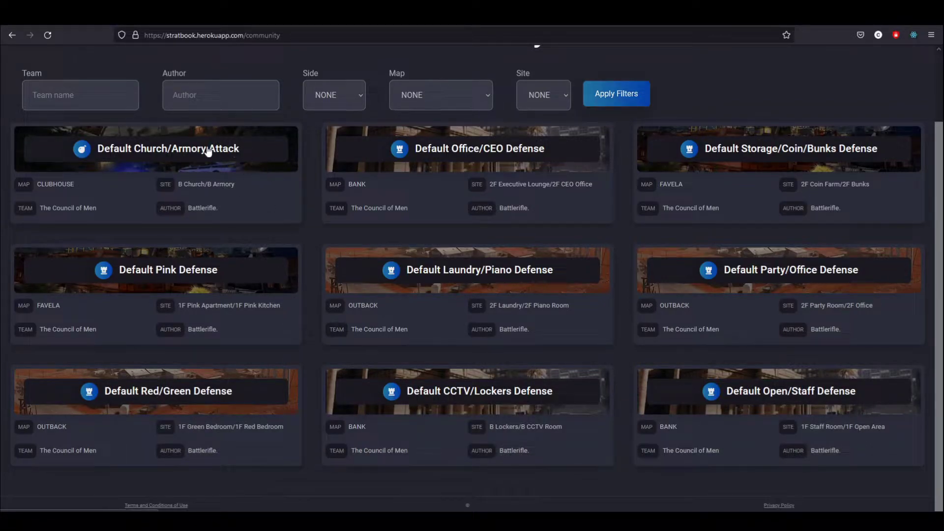
left_click(512, 169)
scroll(557, 290, "up", 3)
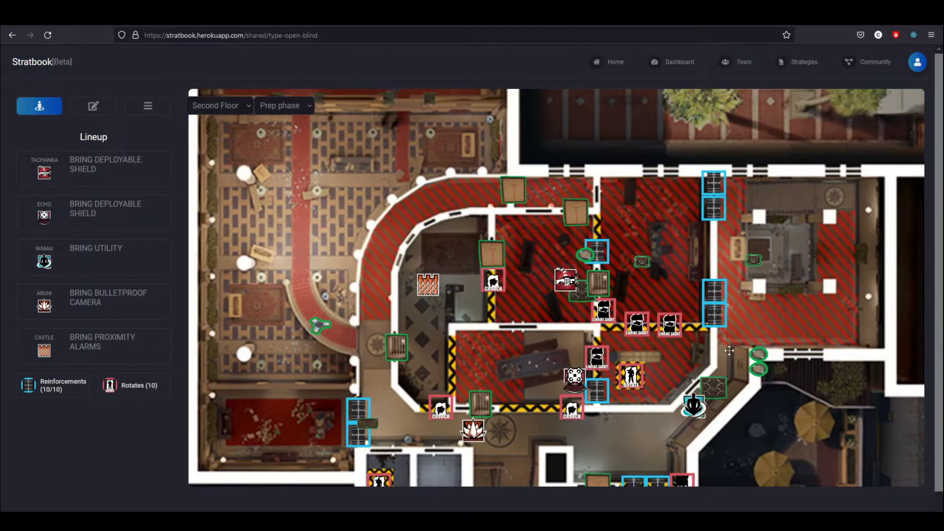
Show the strategy's Prep phase notes, pan the second-floor Bank map, and select the address bar
left_click(92, 106)
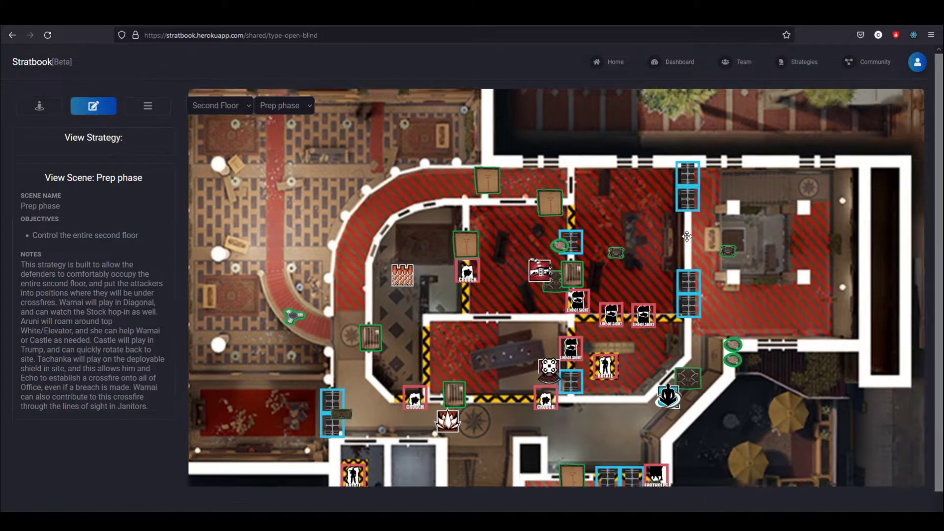
left_click_drag(687, 236, 618, 196)
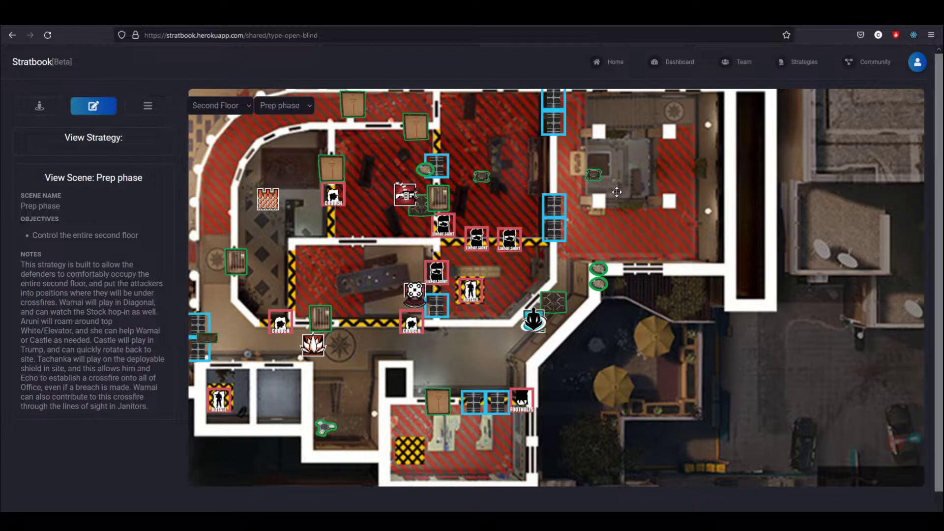
left_click(337, 30)
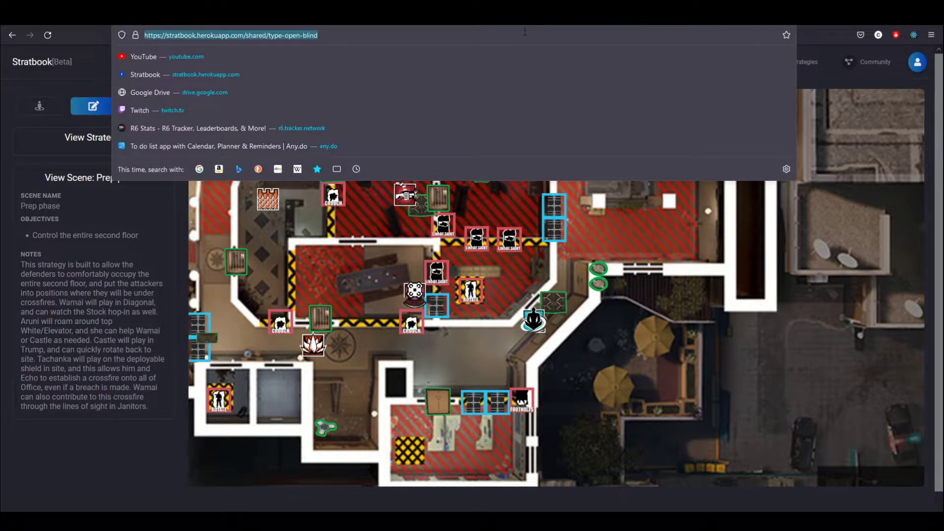
Load the Support page and highlight, then clear, the logo, 1.2.0 patch notes and Support heading
key("Escape")
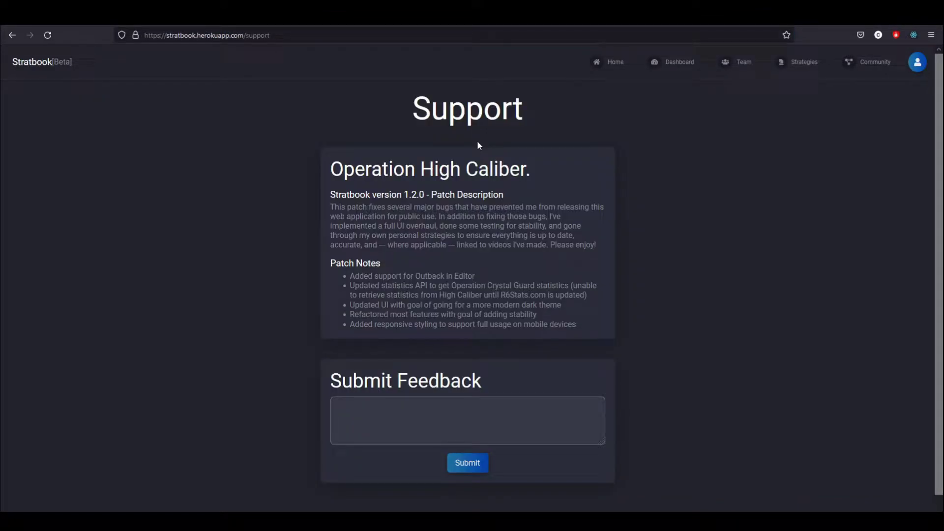
mouse_move(86, 60)
left_mouse_down()
mouse_move(25, 63)
mouse_move(75, 69)
left_mouse_up()
left_click_drag(583, 327, 351, 182)
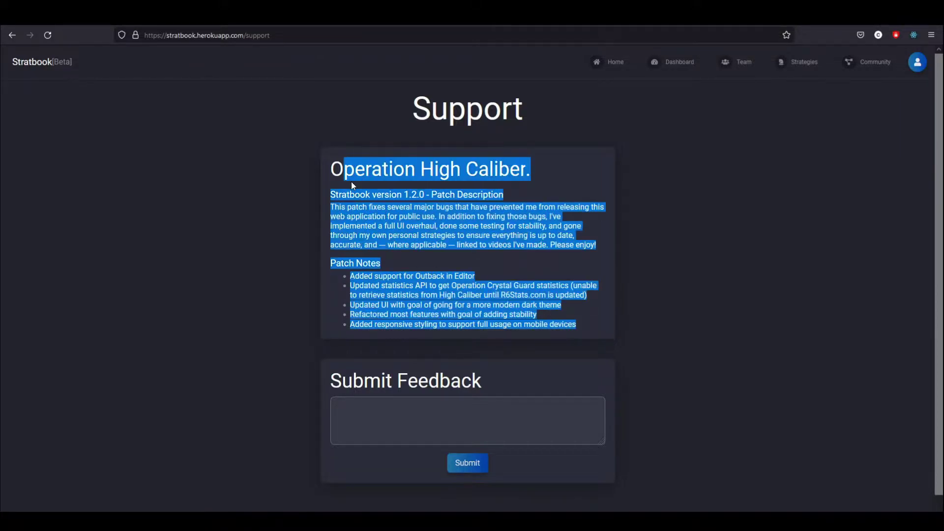
left_click(400, 229)
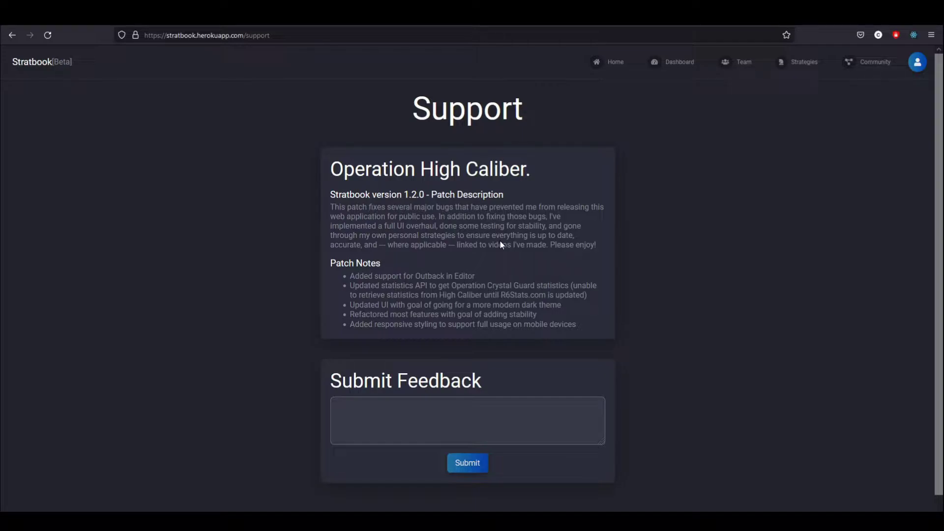
left_click_drag(529, 108, 387, 98)
left_click(464, 175)
left_click_drag(524, 104, 410, 114)
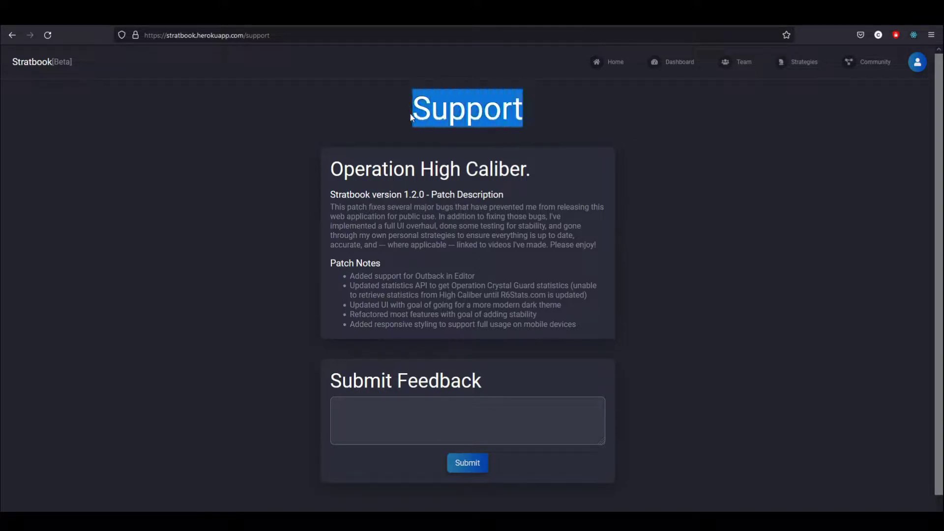
left_click(512, 124)
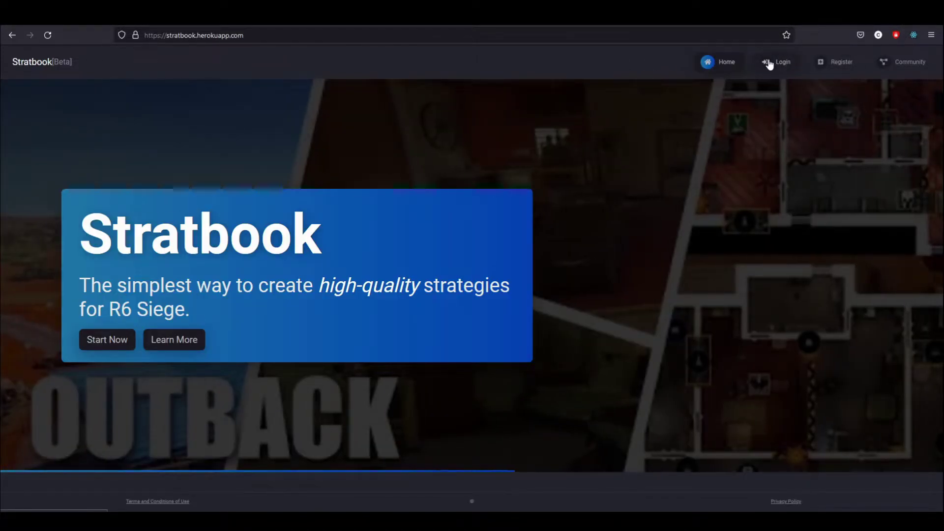
Open the Community strategies page and browse the shared strategy list
left_click(898, 73)
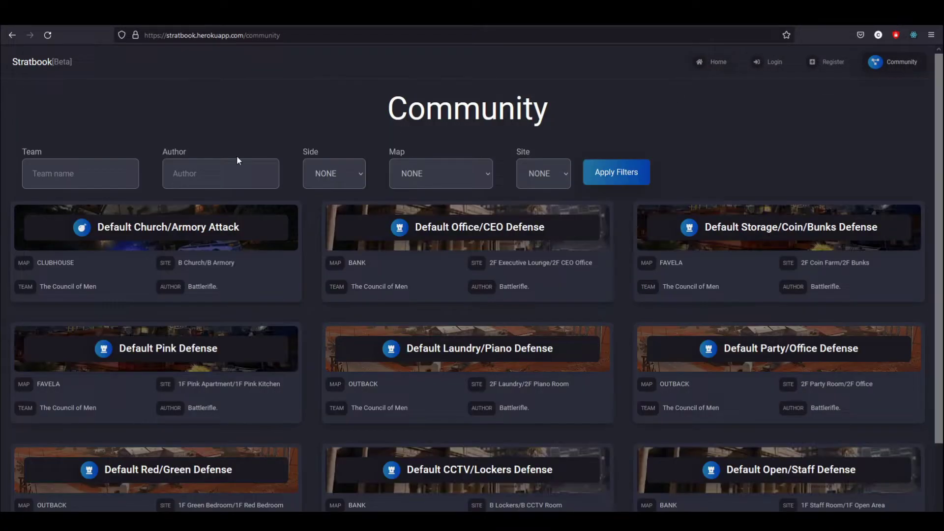
scroll(543, 252, "down", 1)
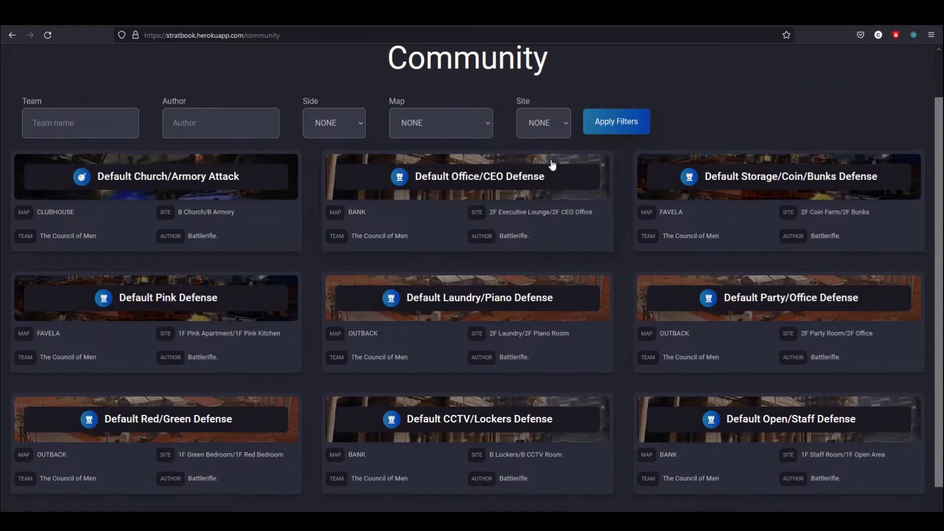
scroll(442, 241, "up", 1)
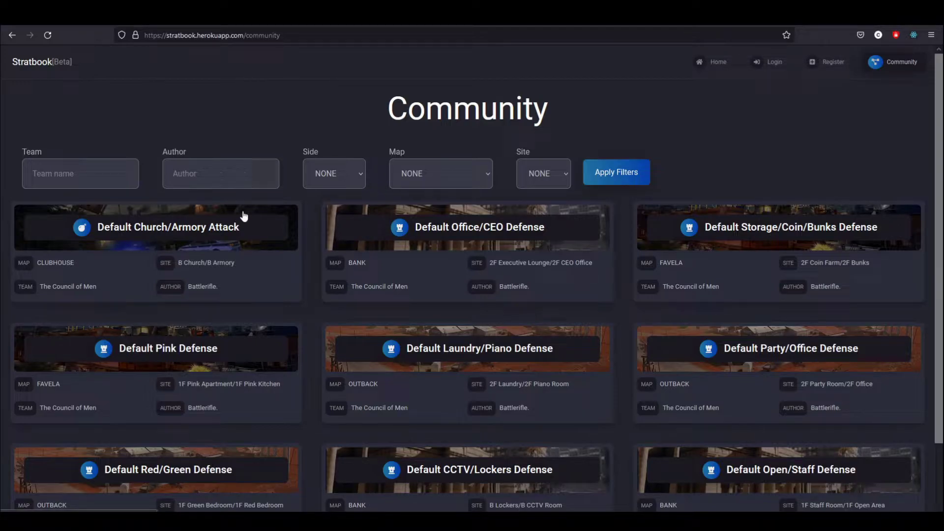
double_click(547, 117)
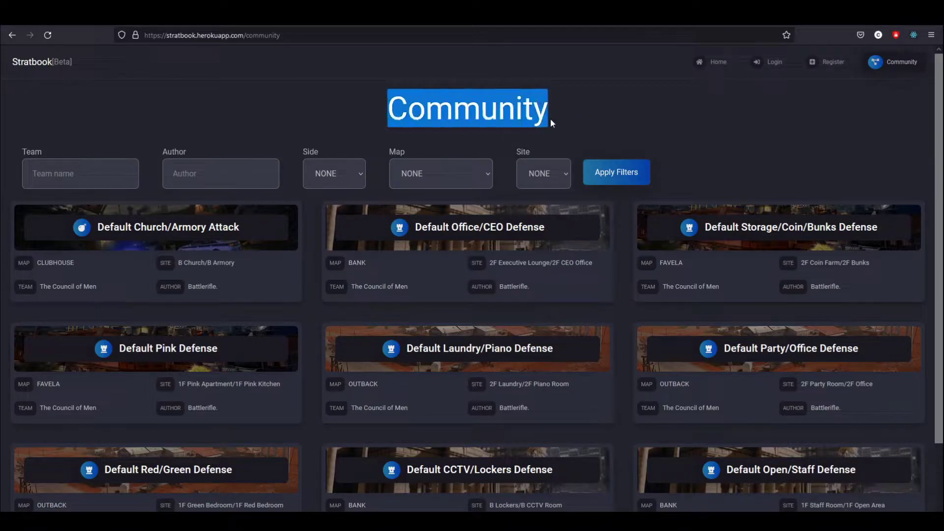
left_click(550, 120)
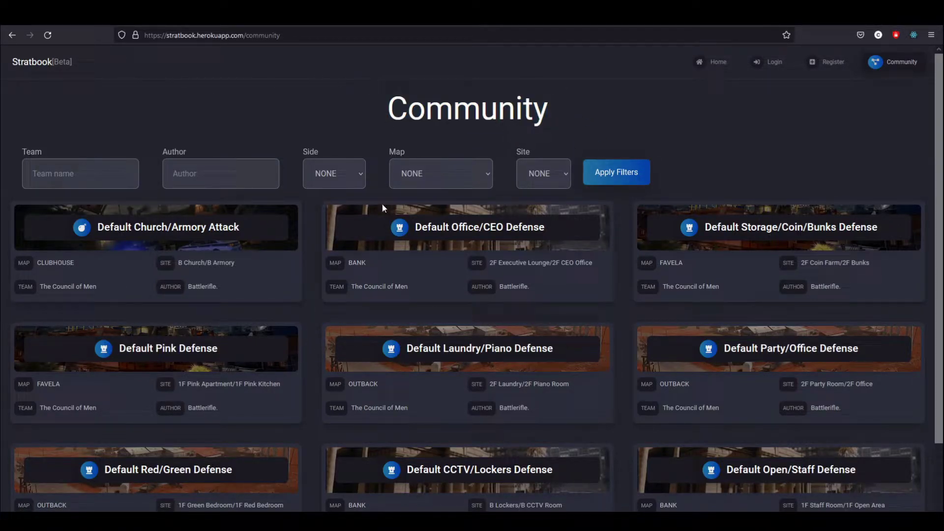
scroll(383, 204, "down", 2)
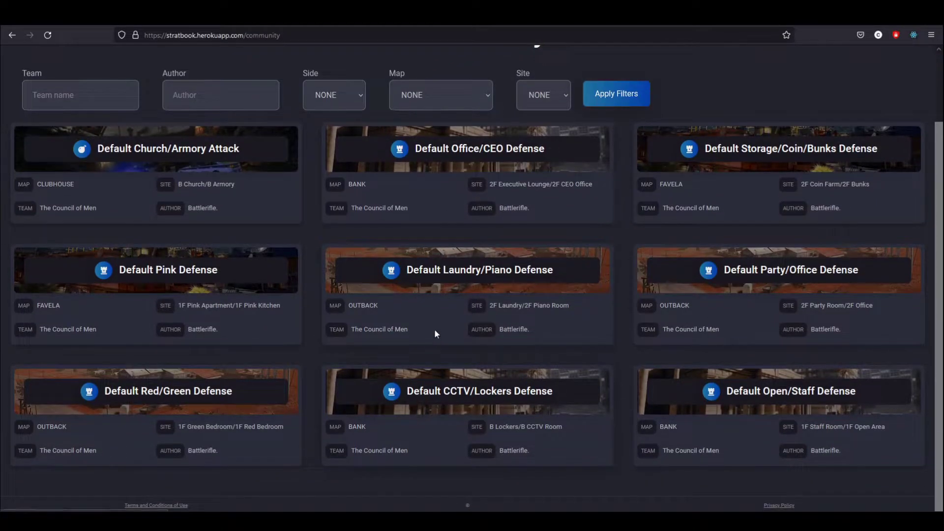
View a shared defense strategy, stepping through scenes up to 'Attackers open CC and Blue hatch'
left_click(435, 377)
scroll(523, 331, "up", 2)
left_click_drag(522, 331, 447, 273)
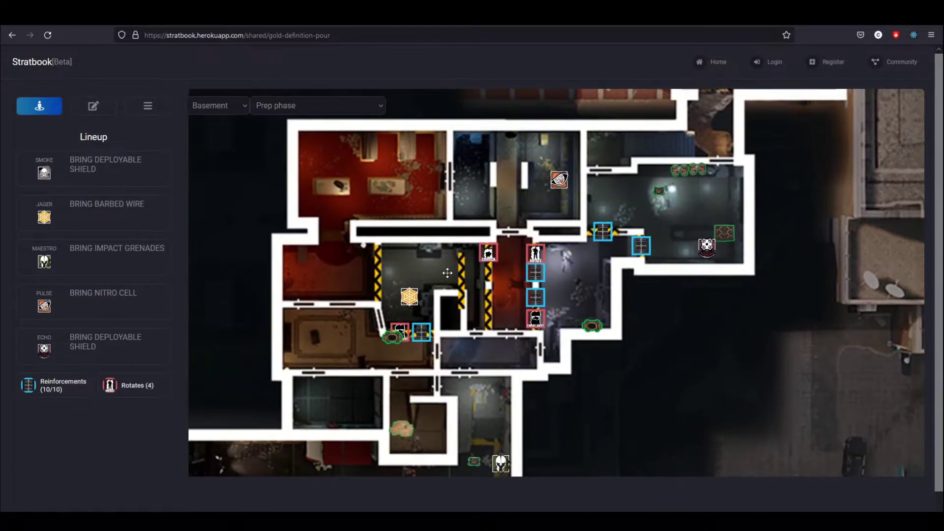
left_click(155, 114)
left_click(272, 107)
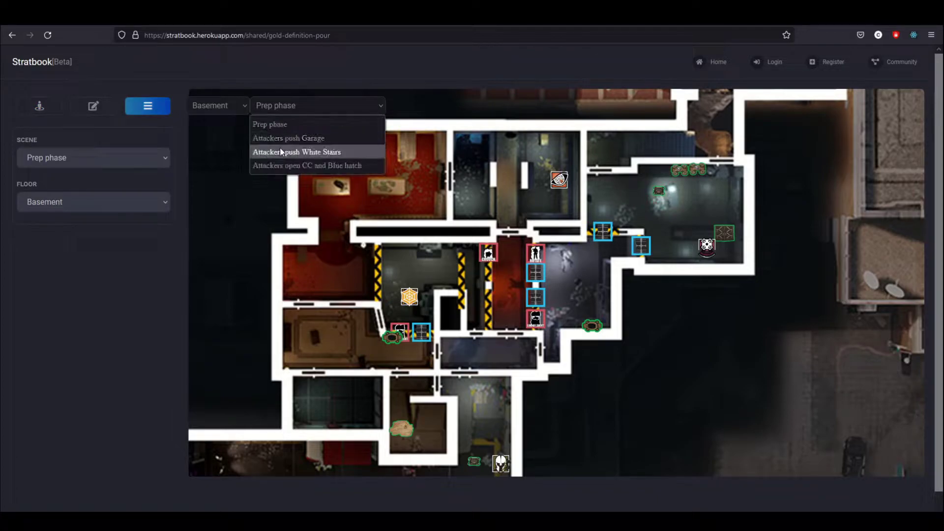
left_click(282, 139)
left_click(294, 112)
left_click(295, 151)
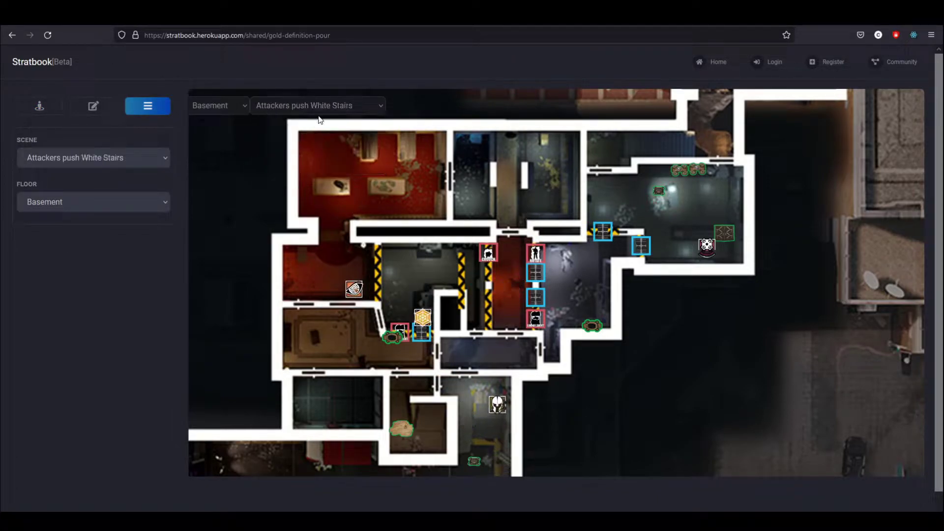
left_click(300, 107)
left_click(300, 165)
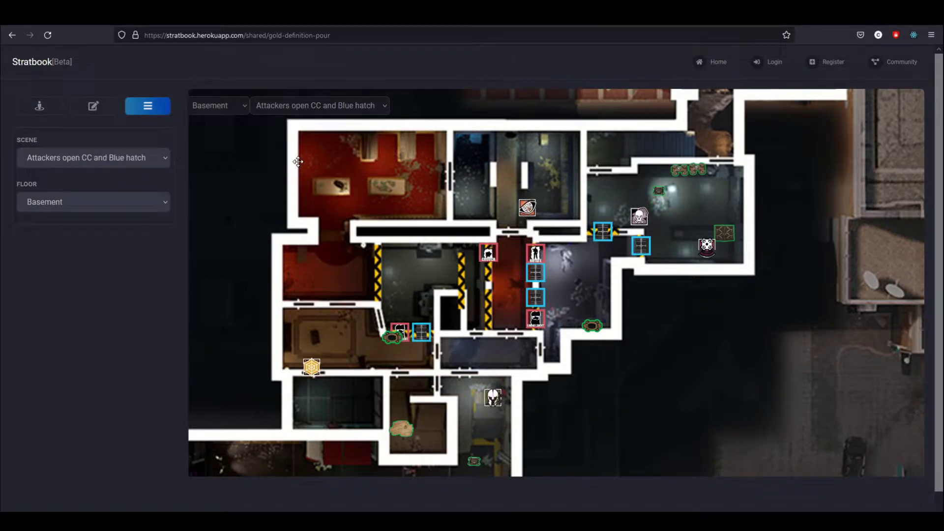
Back on Community, filter to Map BANK and Site B Lockers/B CCTV Room, then apply the filters
left_click(880, 61)
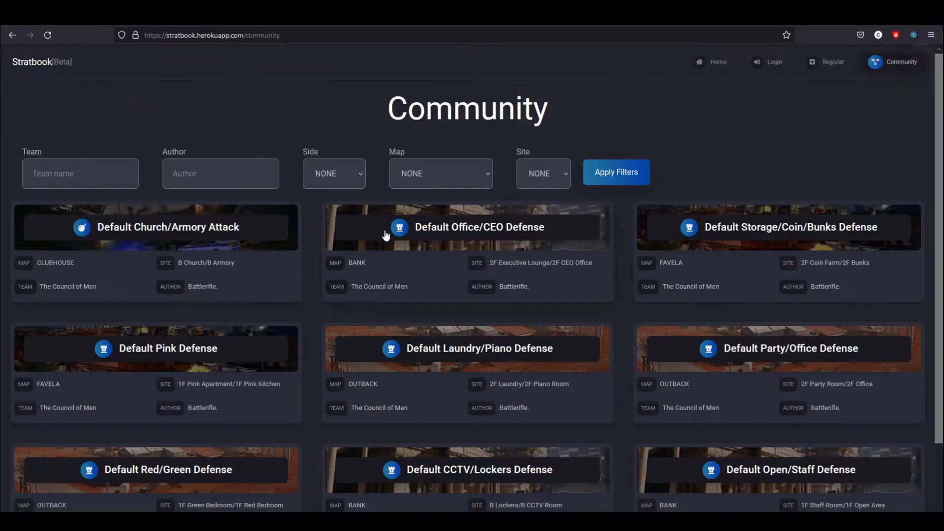
scroll(268, 123, "down", 2)
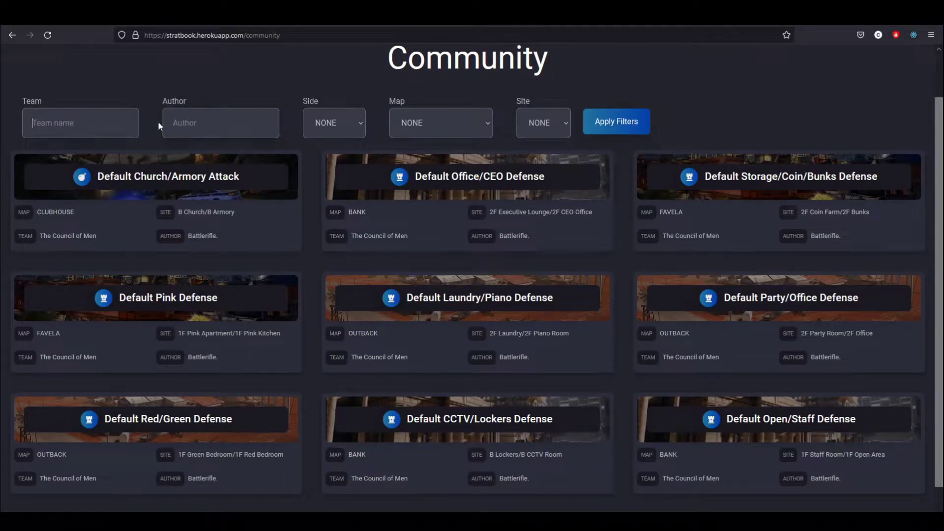
left_click(343, 132)
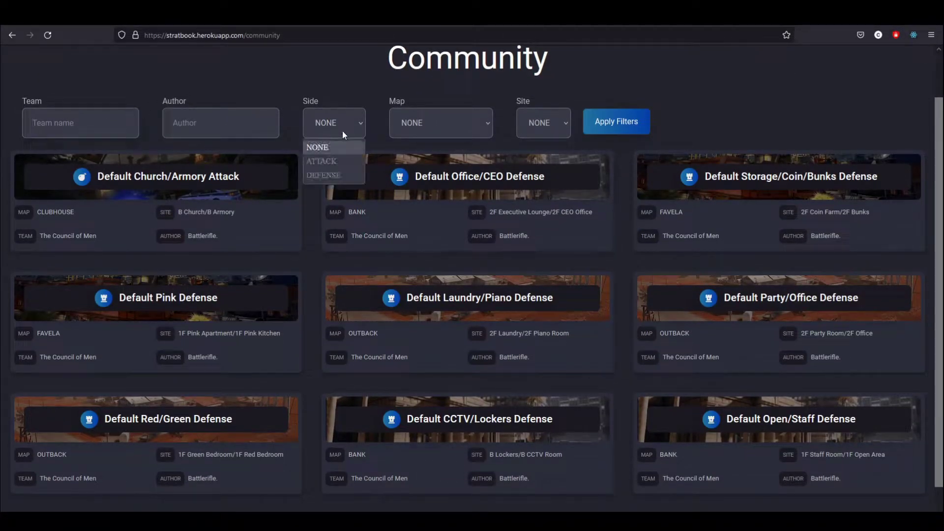
left_click(429, 125)
left_click(527, 141)
left_click(433, 129)
left_click(418, 157)
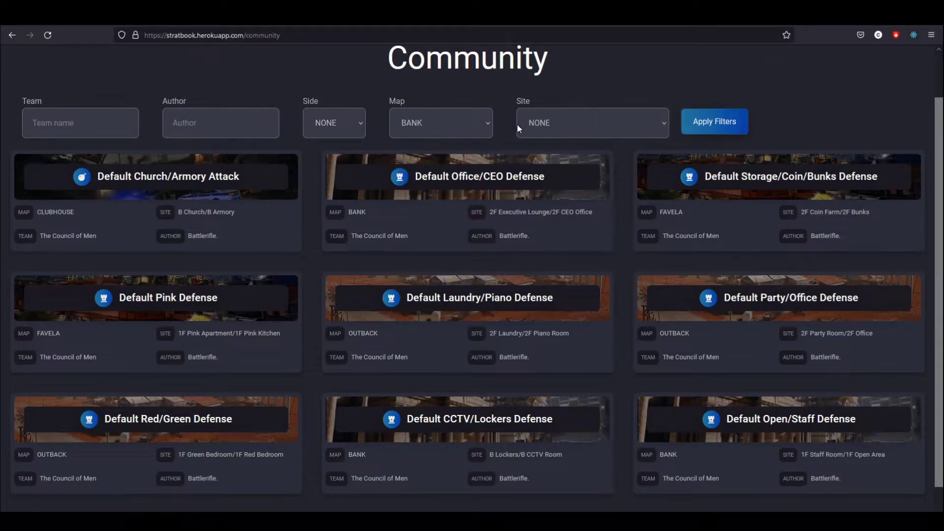
left_click(521, 123)
left_click(580, 150)
left_click(698, 119)
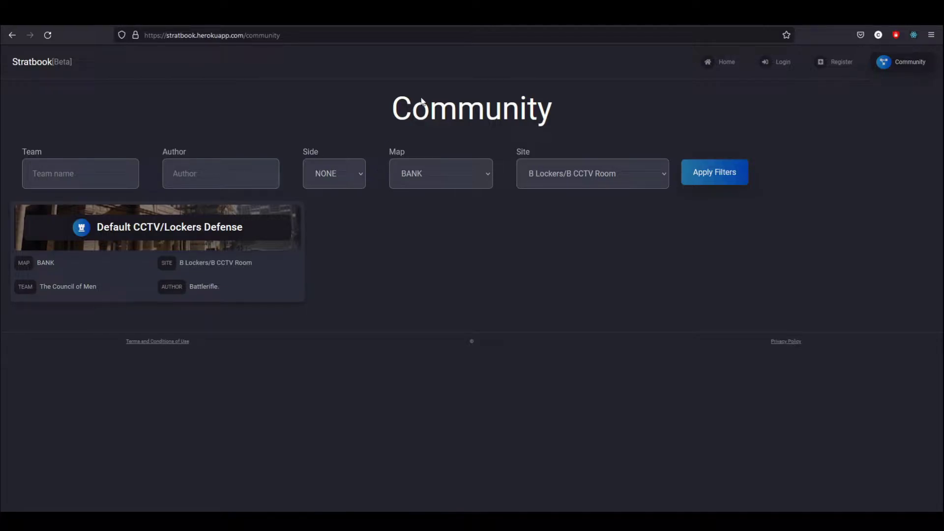
Register a new account with platform PC and dismiss the save-password prompt
left_click(839, 63)
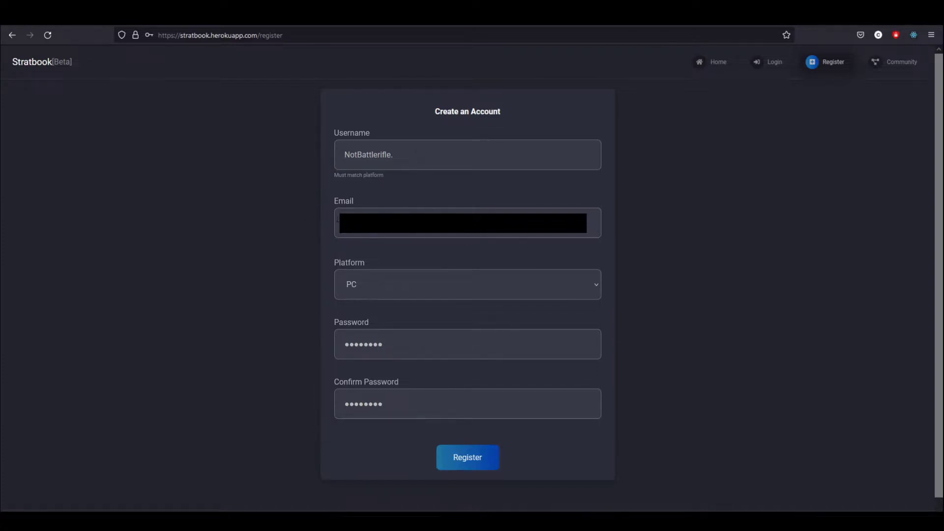
left_click(382, 288)
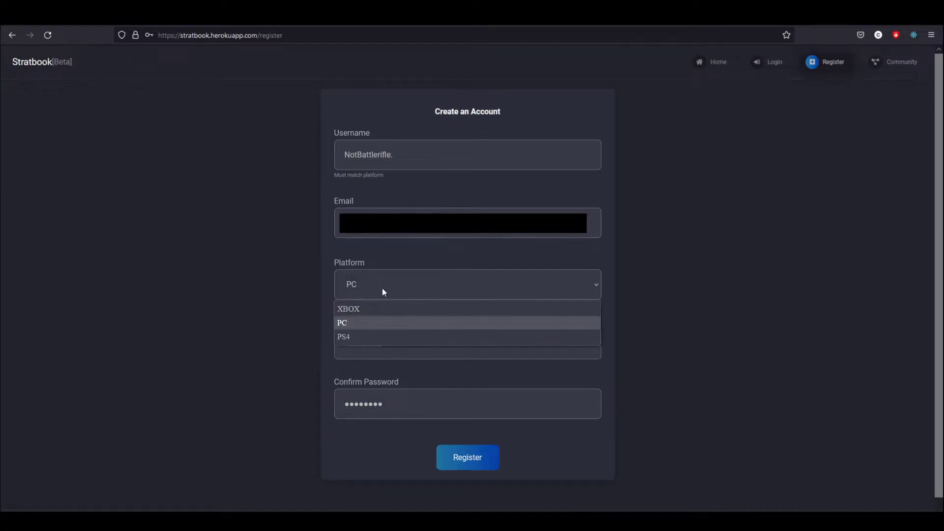
left_click(364, 322)
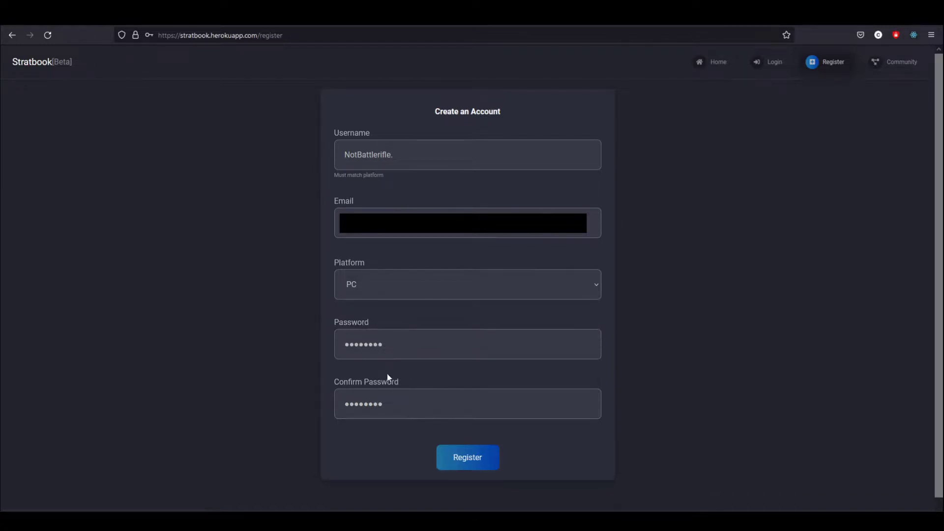
left_click(468, 459)
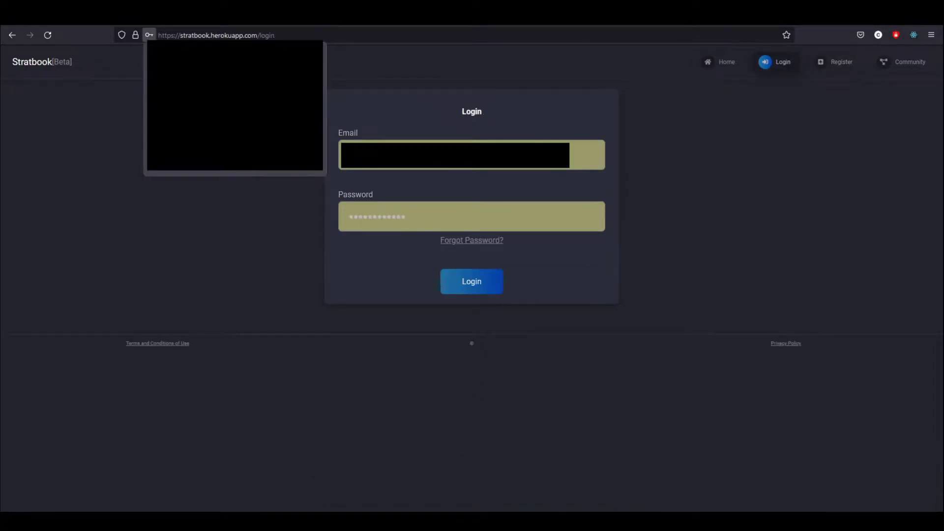
key("Escape")
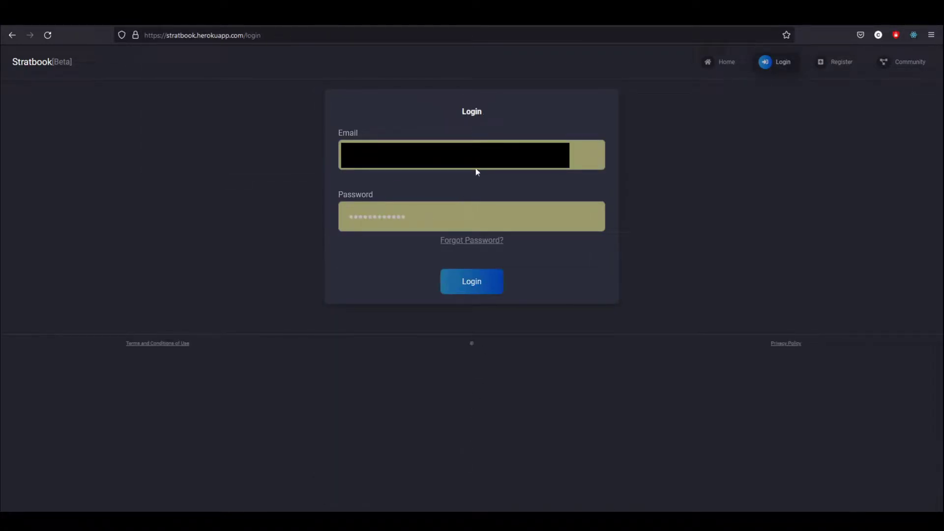
In a new tab, go to Outlook and follow the Account Verification email's Verify Account link
key("ctrl+t")
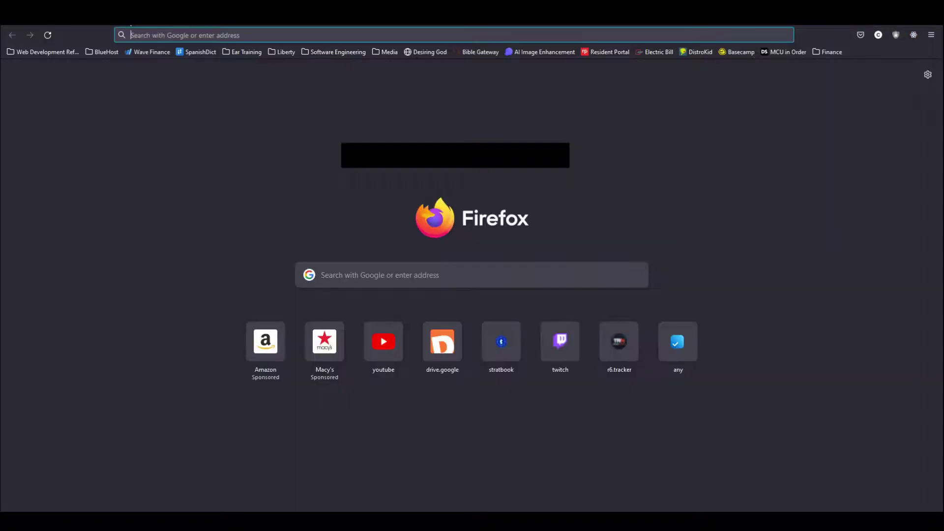
type("outlook")
key("Return")
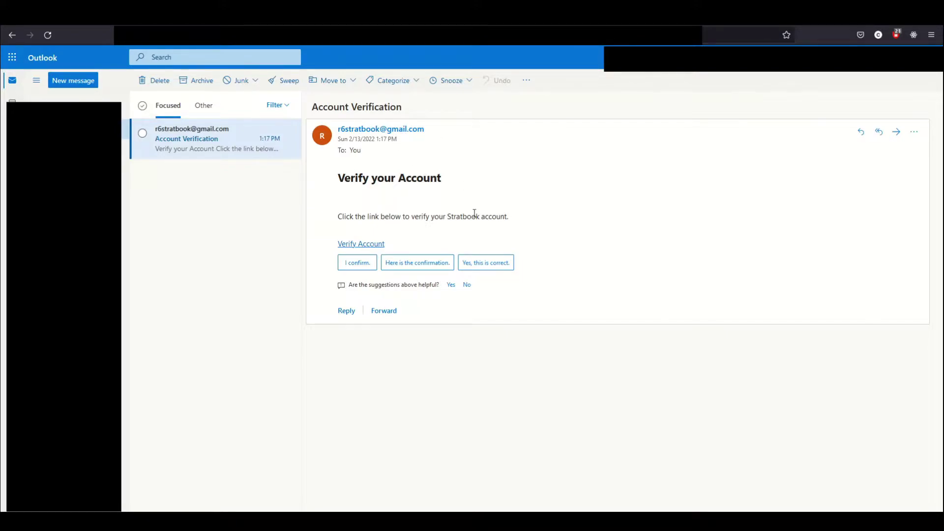
left_click(352, 245)
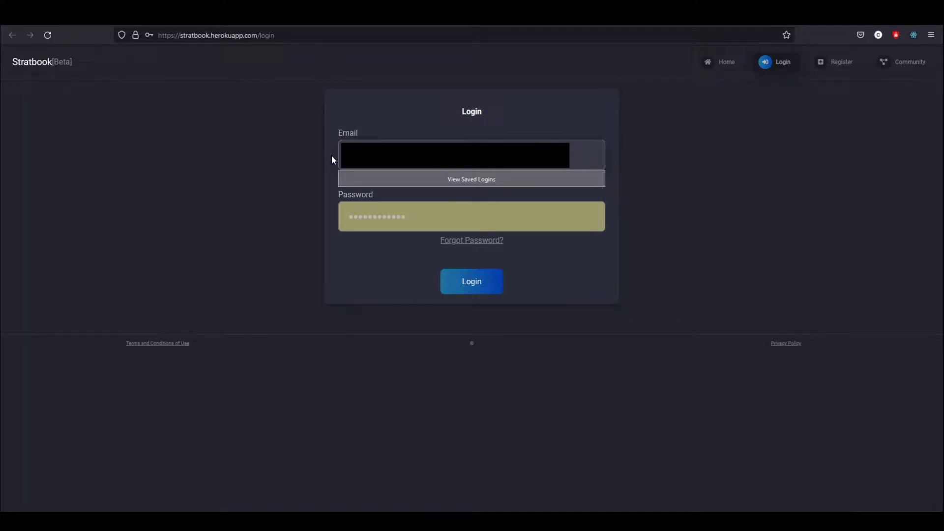
Dismiss the saved-logins suggestions and log in with the verified account
left_click(331, 156)
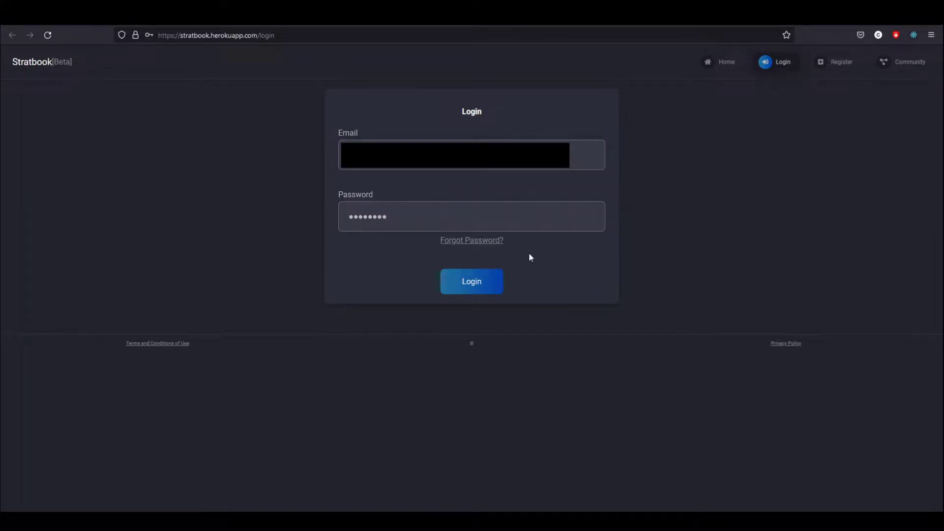
left_click(479, 289)
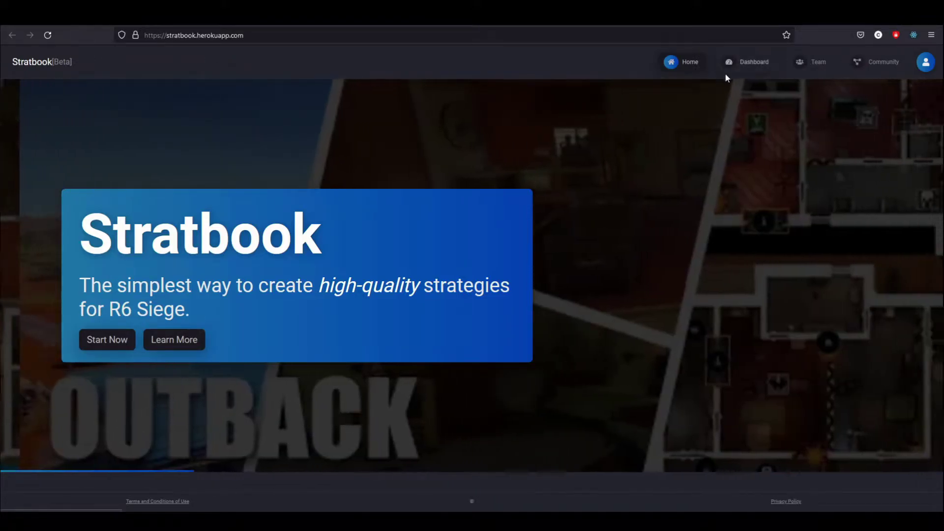
Open Account settings from Quick Access and leave both primary attacker and defender roles as NONE
left_click(926, 62)
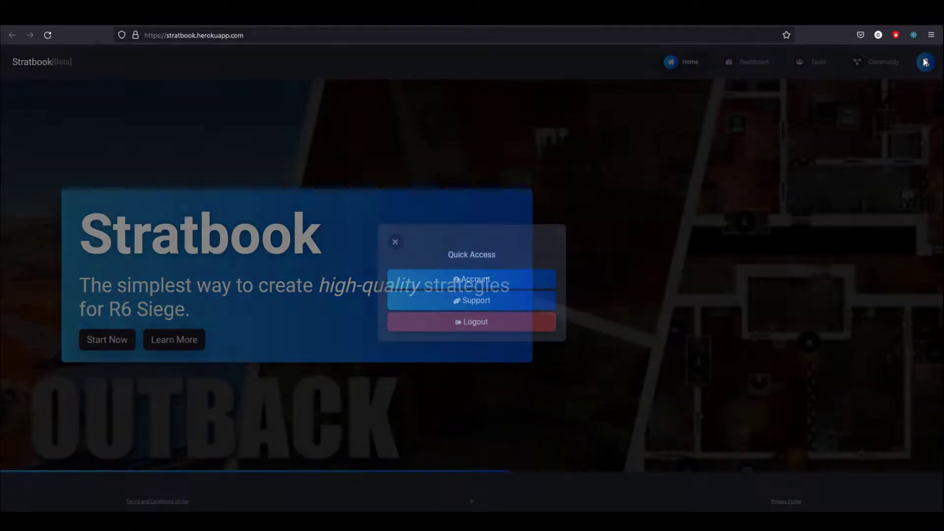
left_click(498, 283)
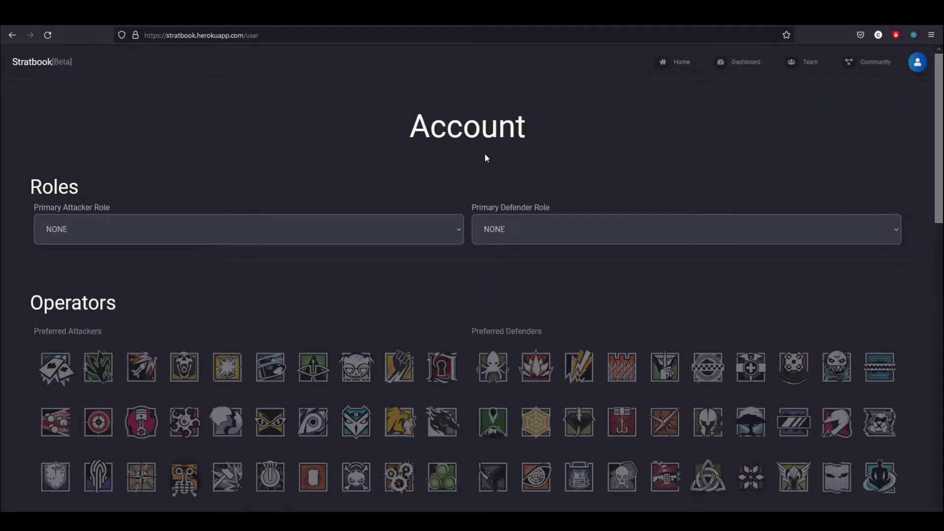
scroll(351, 217, "down", 2)
left_click(188, 177)
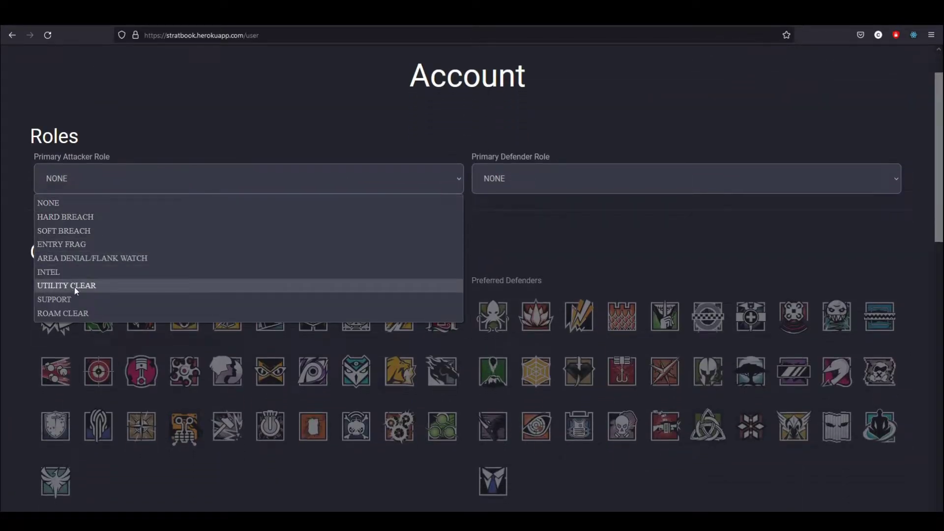
left_click(122, 177)
left_click(577, 185)
left_click(565, 160)
Scroll through the preferred-operator grids and Account Information, selecting and clearing the username field
scroll(556, 161, "down", 2)
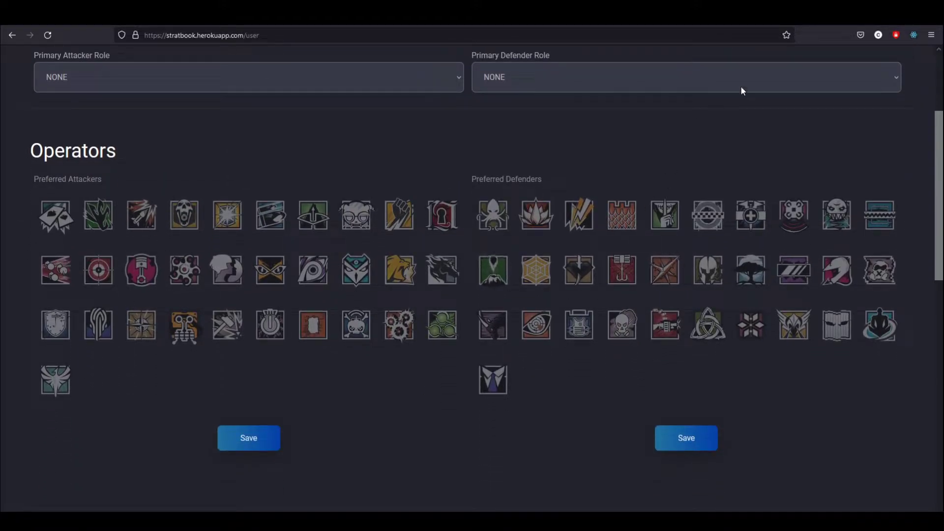
scroll(706, 183, "up", 3)
scroll(550, 216, "down", 5)
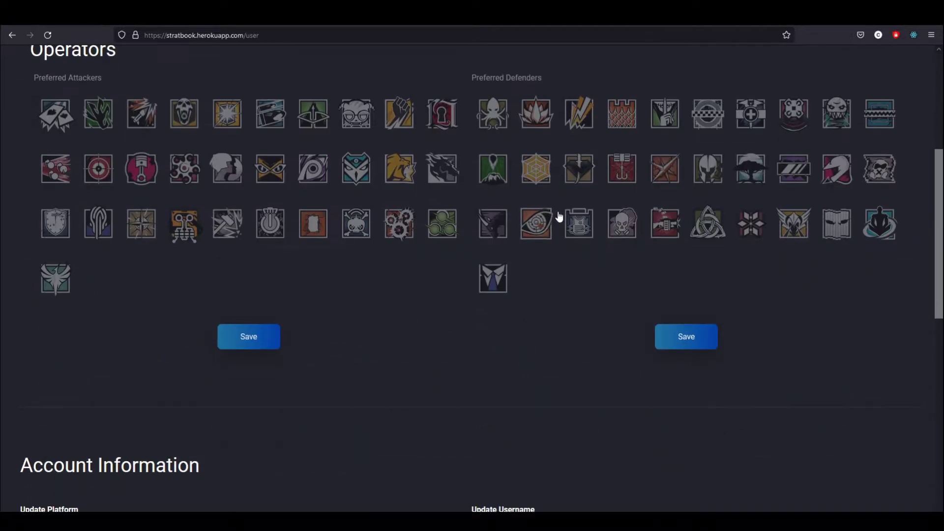
scroll(605, 206, "down", 4)
scroll(607, 223, "down", 2)
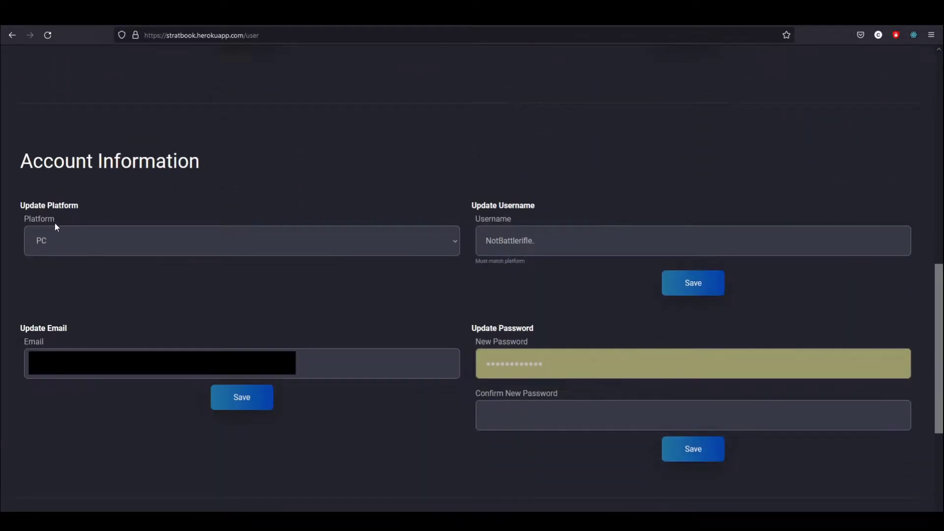
double_click(566, 239)
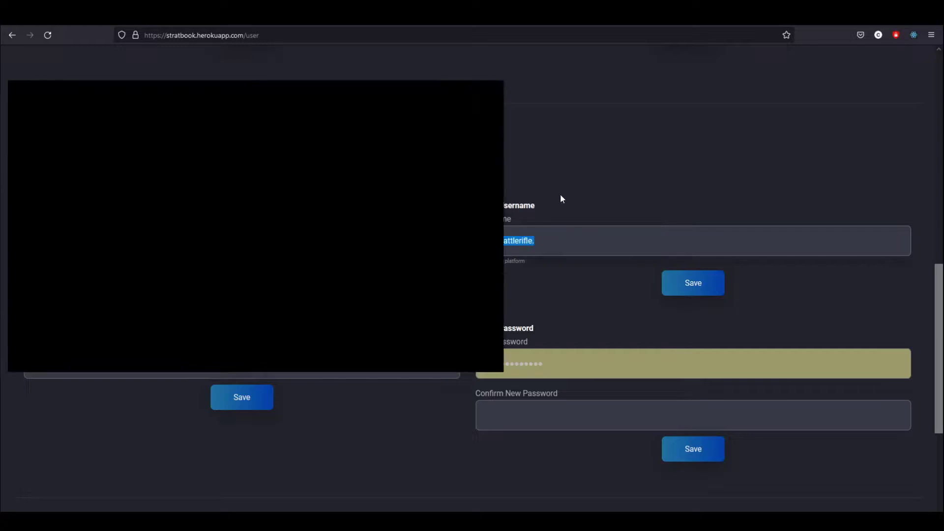
left_click(582, 297)
scroll(609, 270, "down", 4)
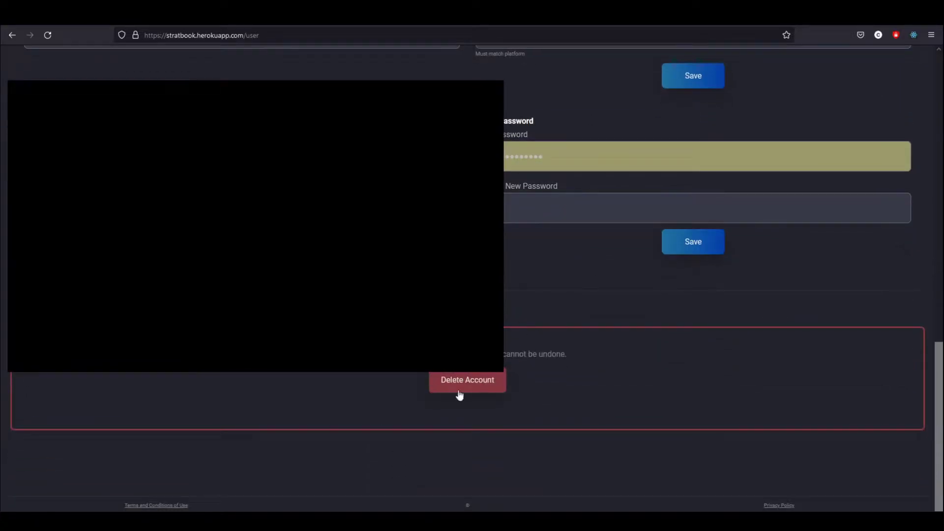
scroll(626, 309, "up", 15)
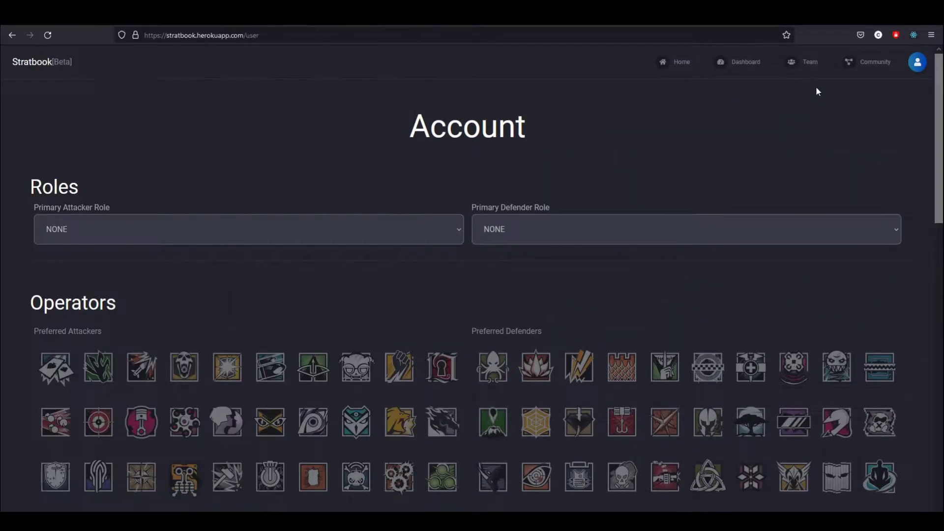
Go to the Team page and paste the team's join code into the Team Code field
left_click(814, 62)
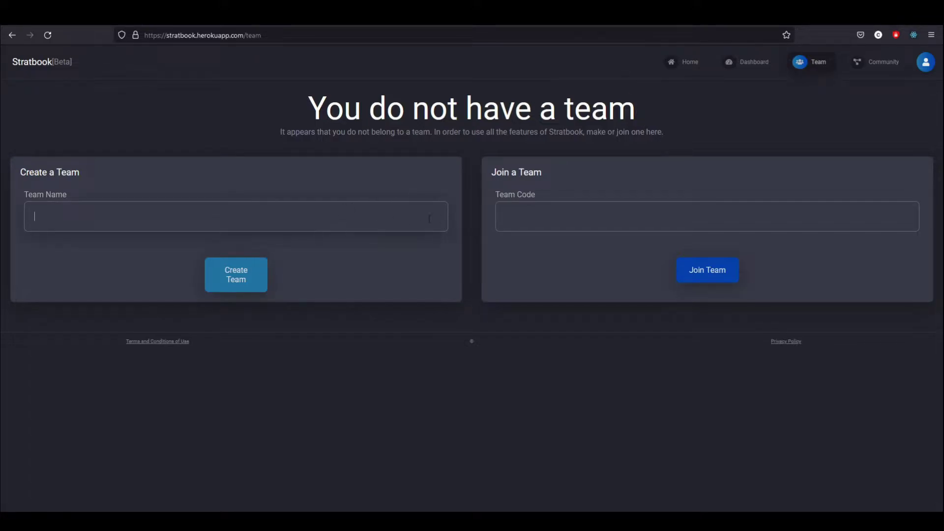
left_click(543, 221)
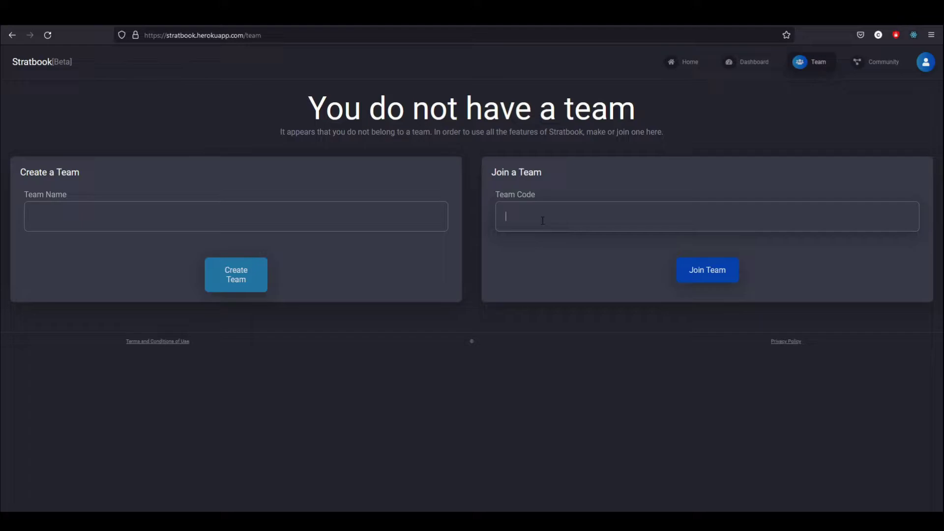
left_click_drag(558, 225, 498, 217)
left_click(599, 224)
Join The Council of Men with the entered code and scroll through its roster
left_click(707, 278)
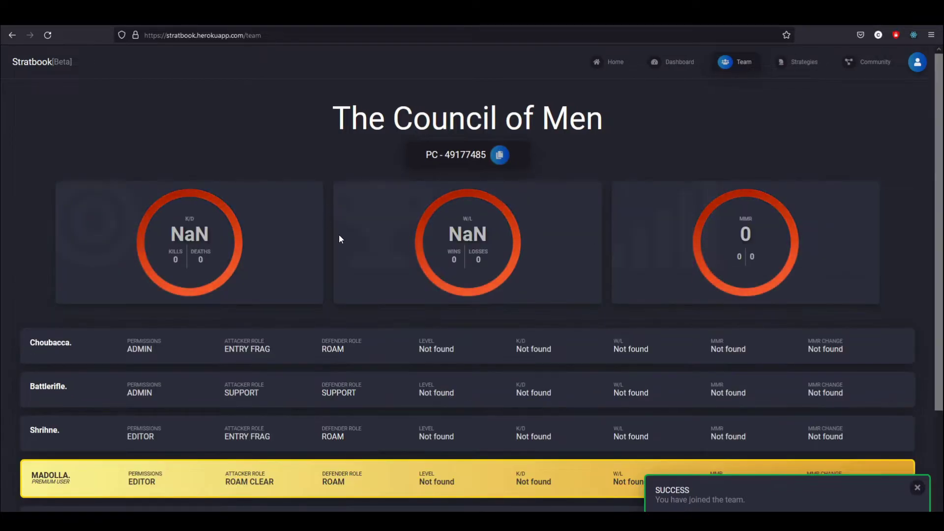
scroll(442, 290, "down", 1)
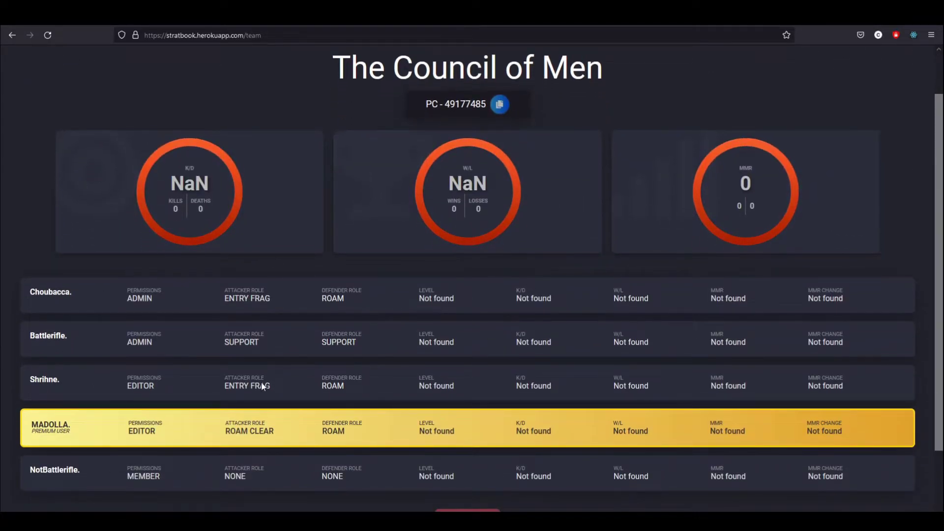
scroll(255, 334, "down", 1)
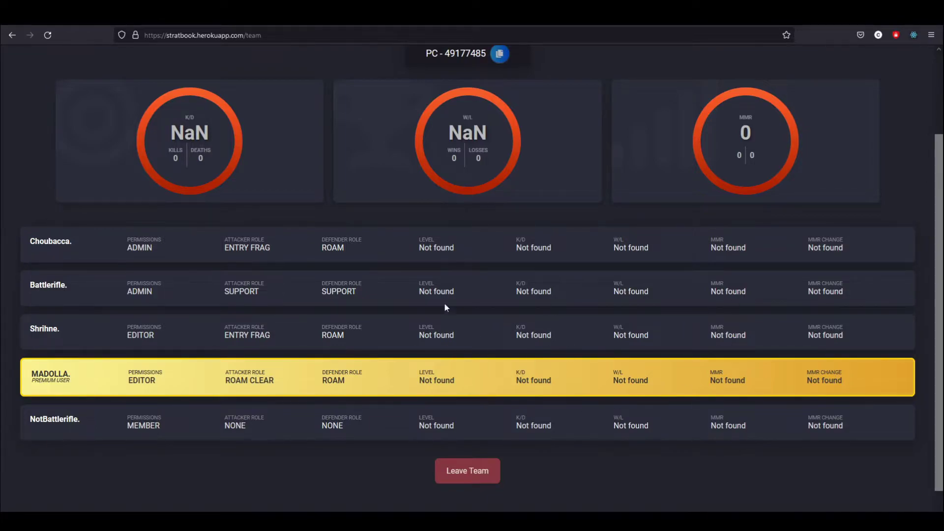
scroll(631, 288, "up", 1)
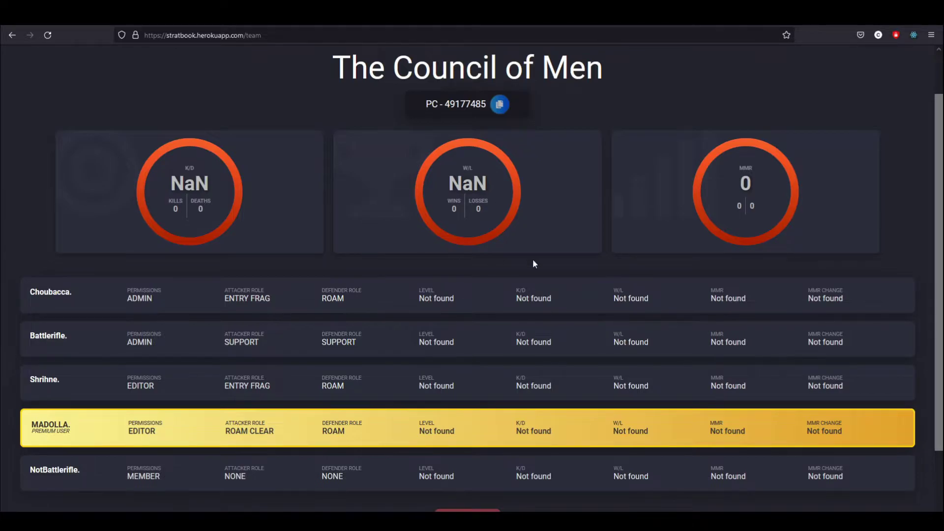
scroll(615, 275, "down", 1)
scroll(585, 311, "up", 3)
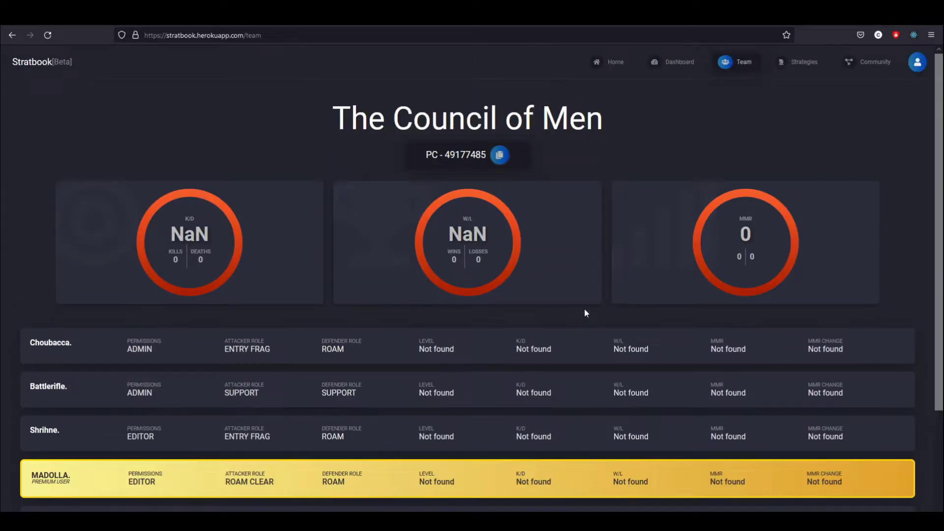
Copy the team's join code to the clipboard
left_click(500, 156)
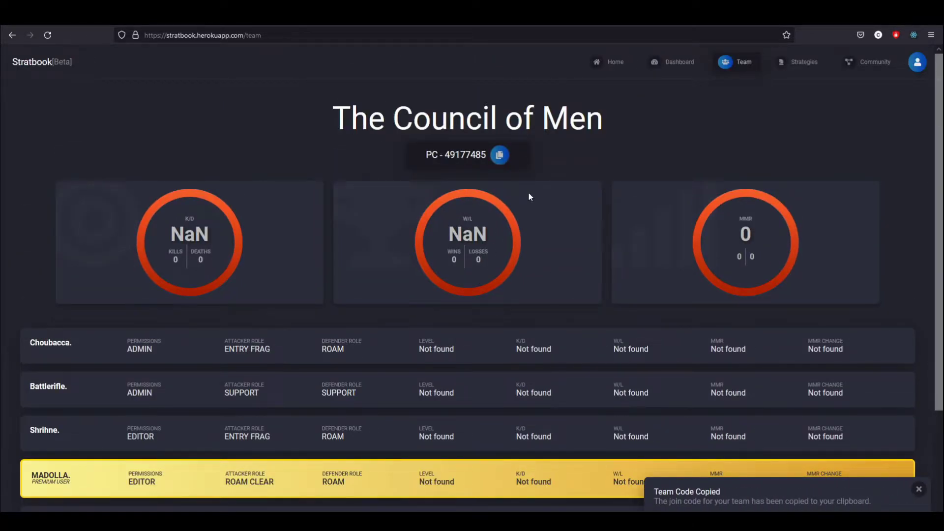
scroll(528, 192, "down", 1)
scroll(521, 185, "up", 1)
left_click_drag(602, 118, 355, 118)
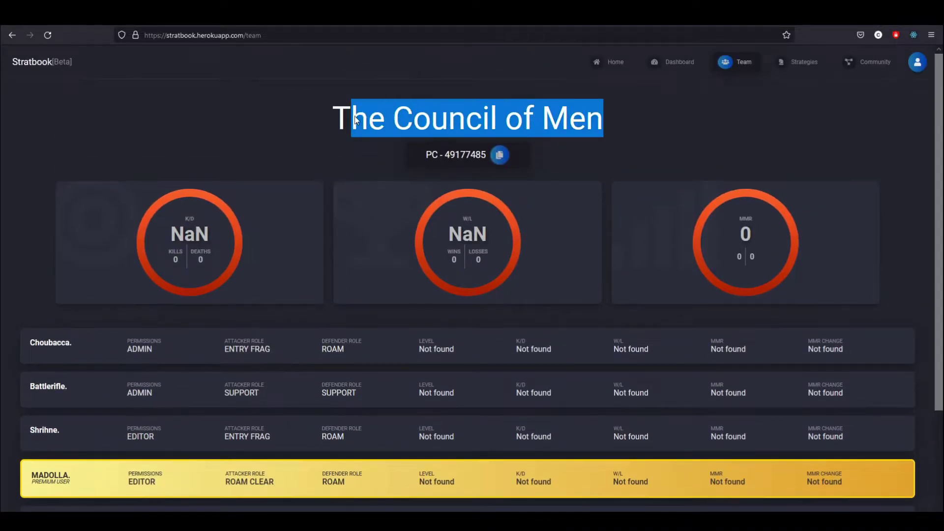
Open the Bank map's strategy and set type DEFENSE, keeping site B Lockers/B CCTV Room
left_click(801, 63)
left_click(213, 162)
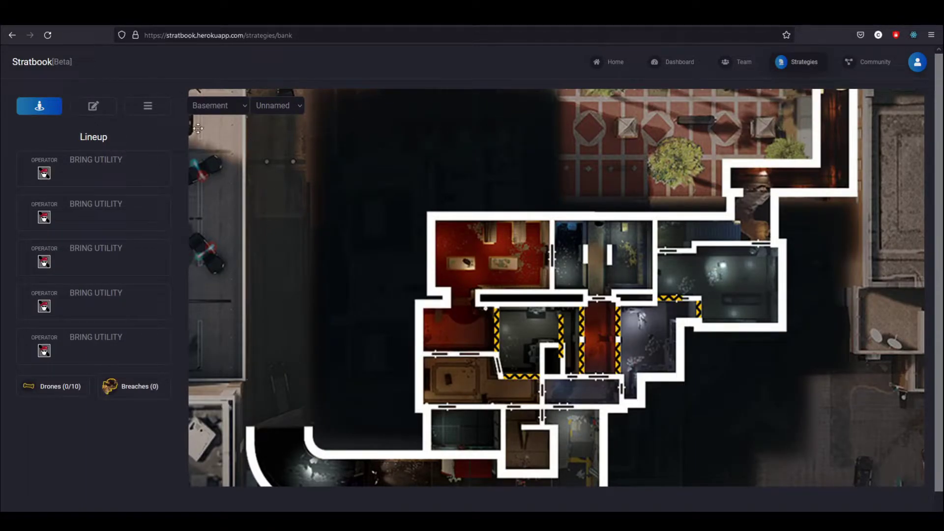
left_click(147, 106)
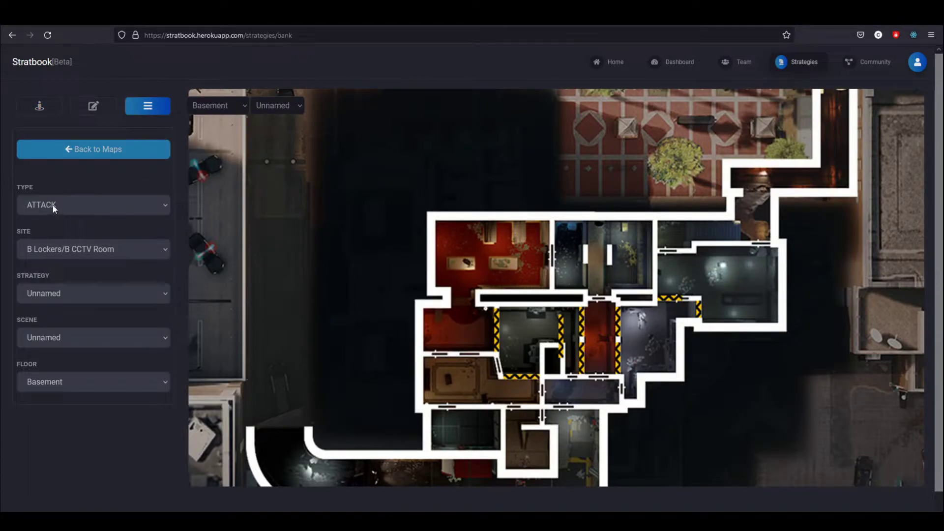
left_click(72, 296)
left_click(57, 319)
left_click(57, 340)
left_click(74, 338)
left_click(58, 207)
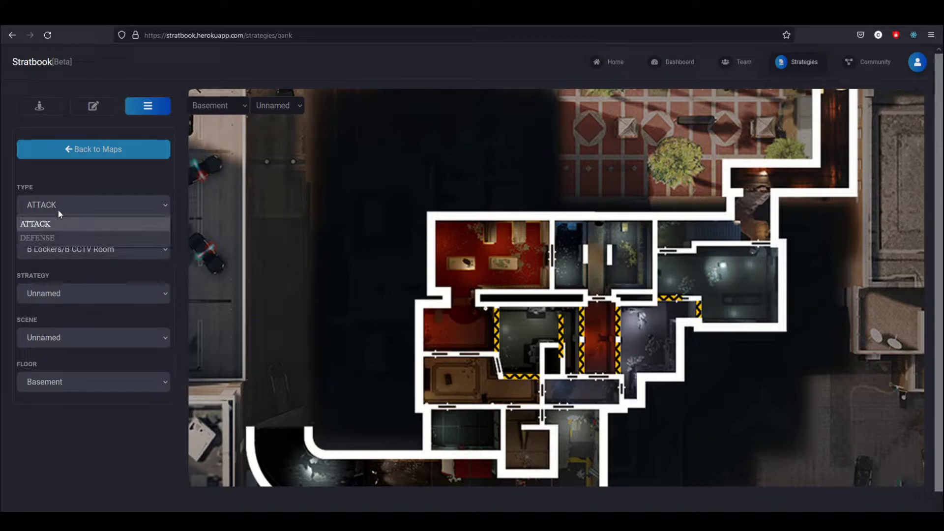
left_click(46, 240)
left_click(75, 250)
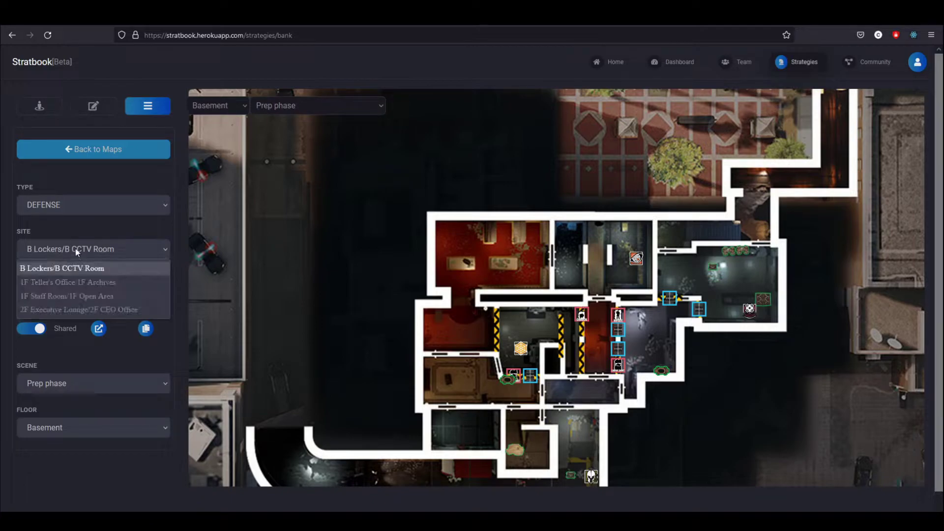
left_click(69, 251)
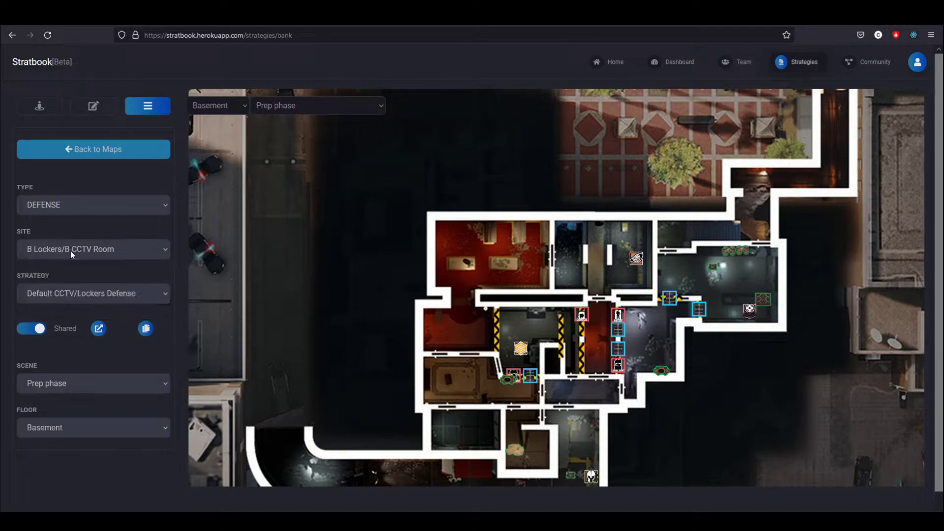
Show the Prep phase details with objectives Hold Garage and Hold Server/Blue and notes
left_click(92, 106)
left_click_drag(100, 146, 218, 158)
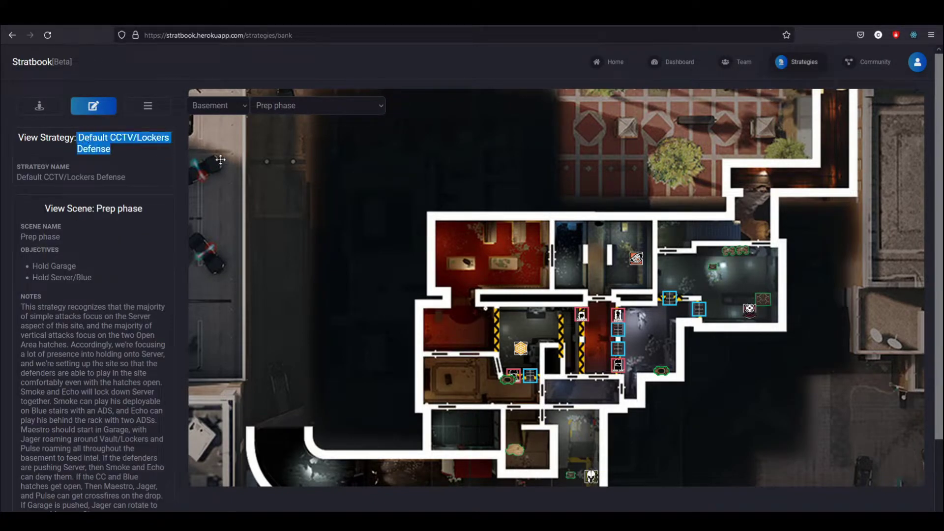
scroll(443, 310, "down", 3)
scroll(476, 230, "up", 3)
Show the defender lineup of Smoke, Jager, Maestro, Pulse and Echo, panning and zooming the map
left_click(35, 105)
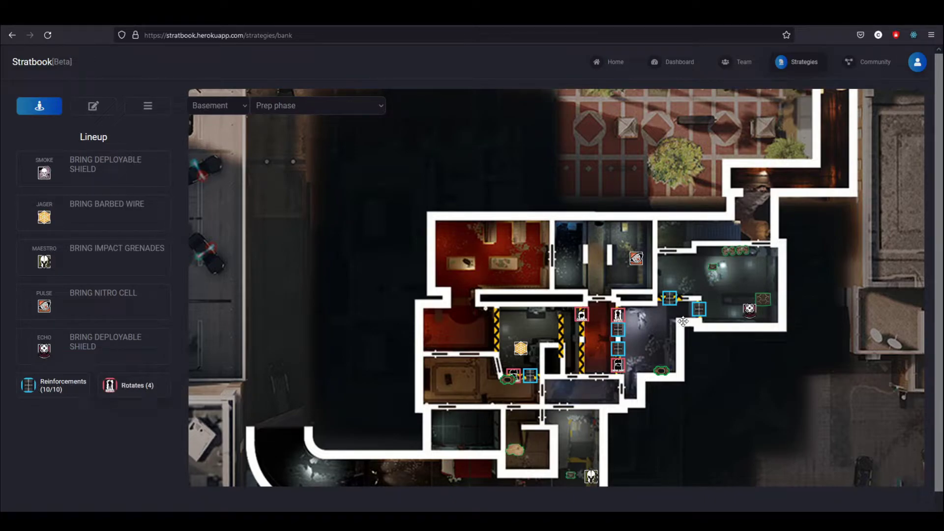
scroll(489, 321, "up", 3)
left_click_drag(488, 321, 506, 323)
scroll(561, 285, "down", 2)
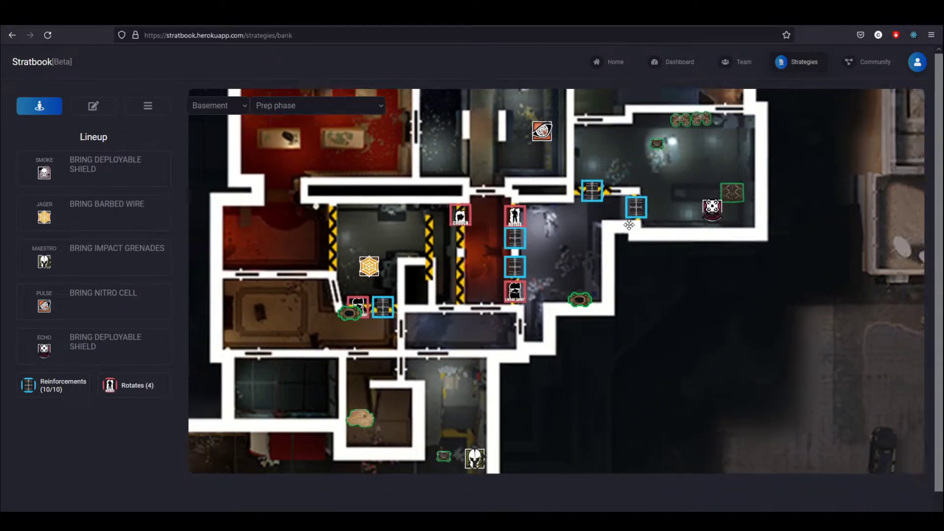
scroll(576, 265, "up", 2)
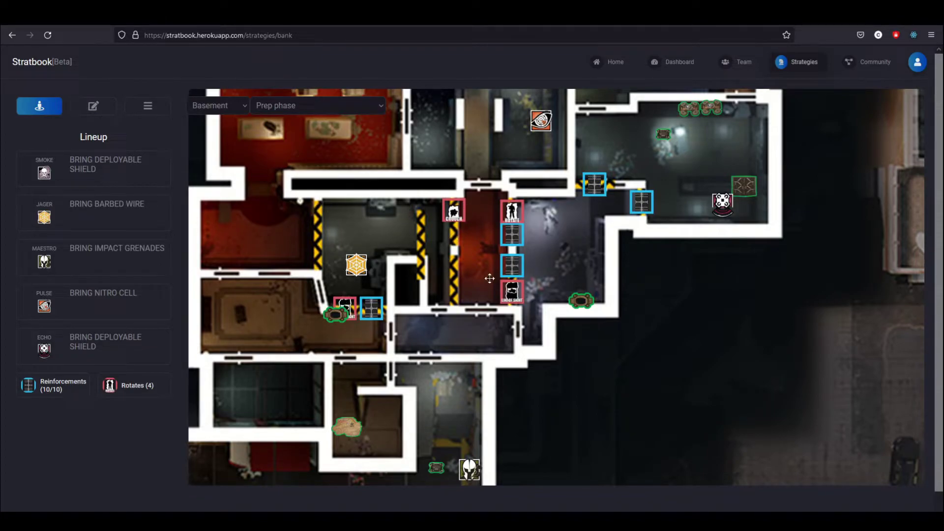
scroll(550, 277, "down", 2)
Review the Hold Garage and Hold Server/Blue objectives and the strategy notes
left_click(103, 105)
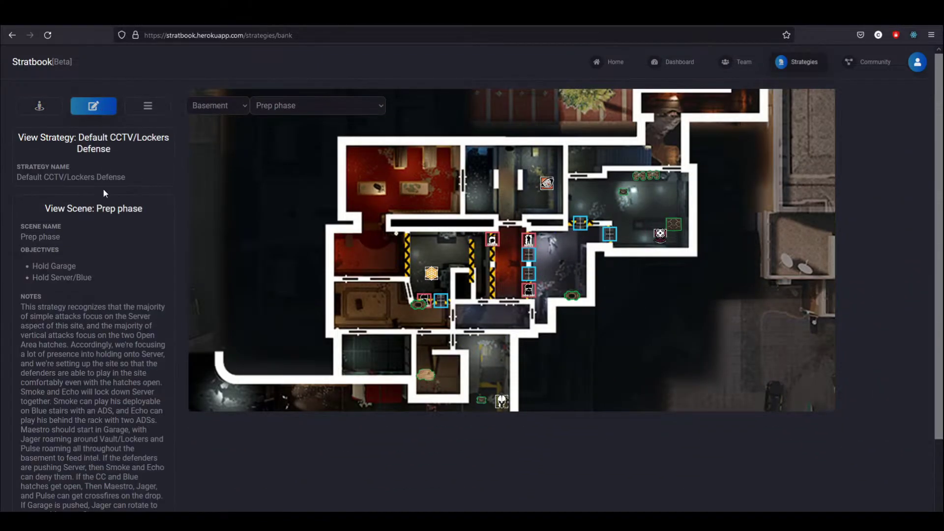
scroll(100, 222, "down", 2)
left_click_drag(102, 228, 30, 212)
left_click(94, 226)
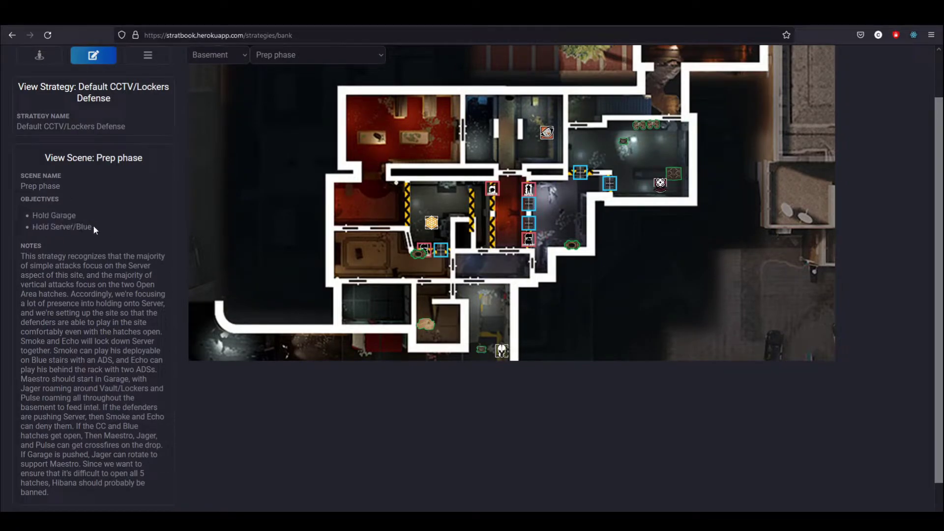
left_click(92, 226)
left_click_drag(53, 491, 34, 226)
left_click(111, 291)
Switch to the 'Attackers open CC and Blue hatch' scene
scroll(321, 144, "up", 2)
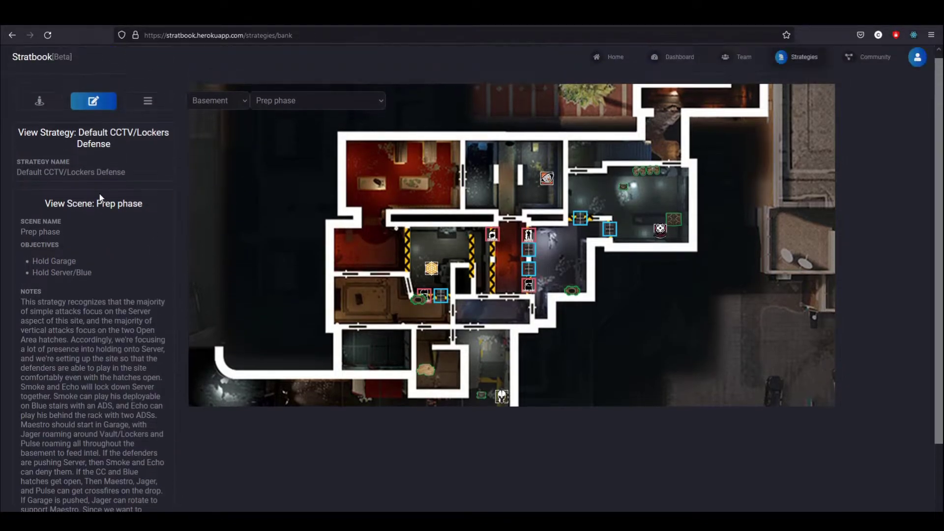
left_click(279, 106)
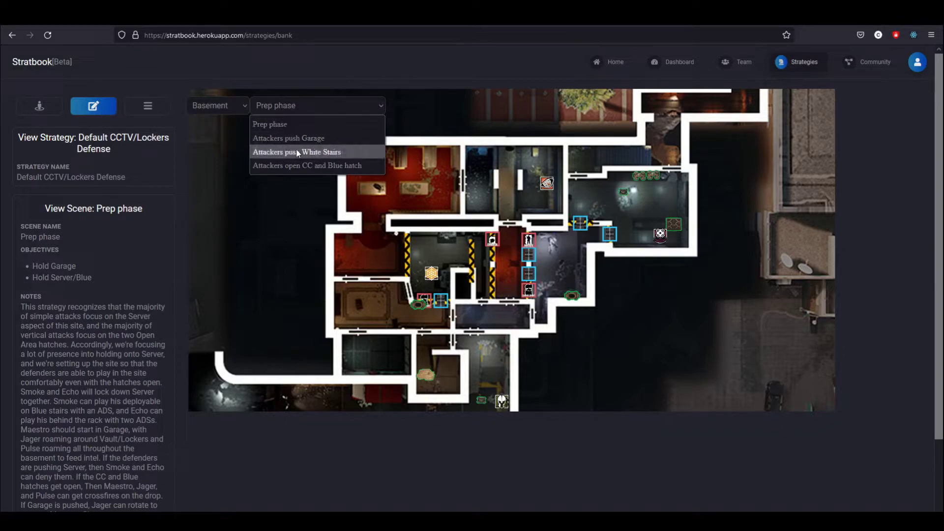
left_click(316, 166)
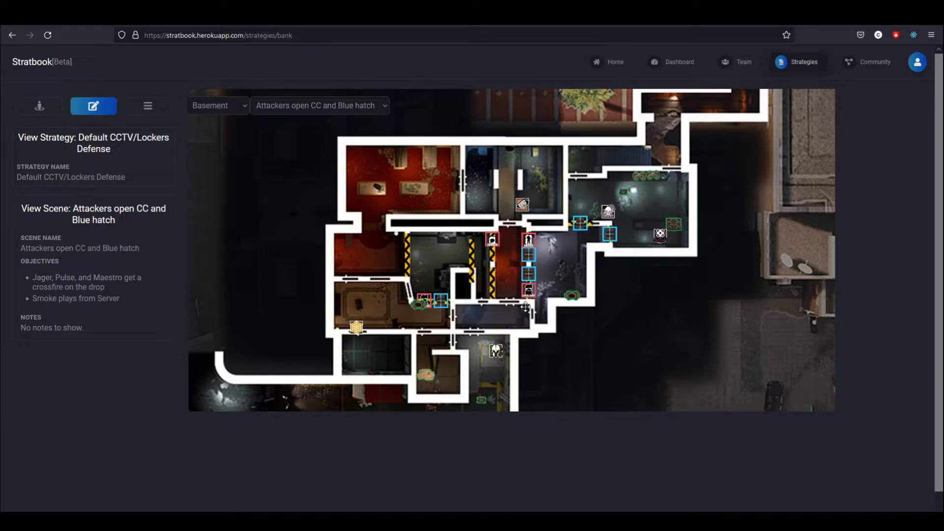
In settings, switch the scene to Attackers push Garage and the floor to First Floor
left_click(150, 111)
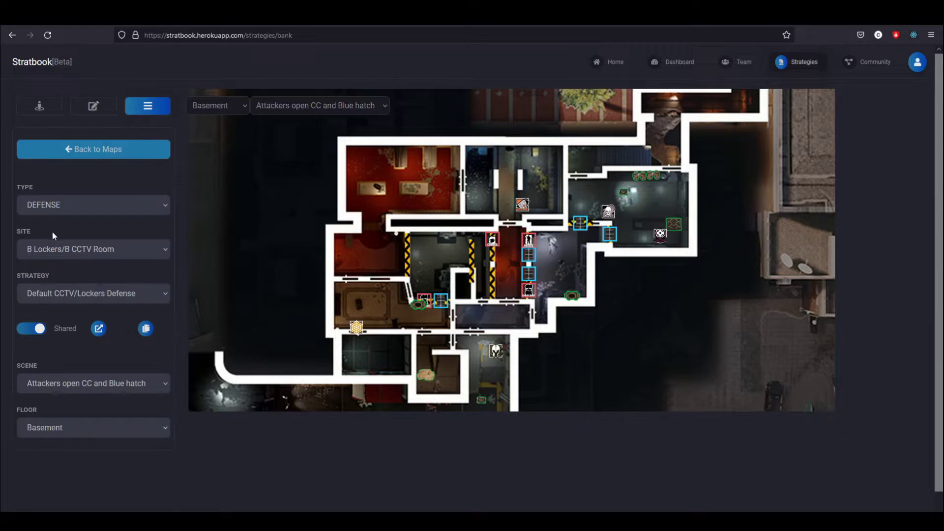
left_click(81, 297)
left_click(83, 300)
left_click(95, 243)
left_click(86, 244)
left_click(72, 382)
left_click(61, 415)
left_click(70, 433)
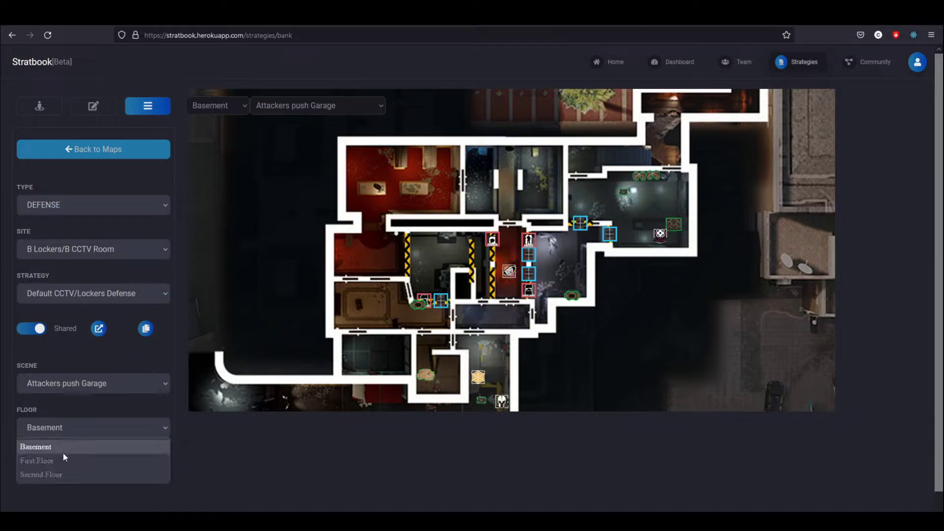
left_click(64, 460)
Change the site to 2F Executive Lounge/2F CEO Office, keeping the type DEFENSE
left_click(85, 289)
left_click(80, 247)
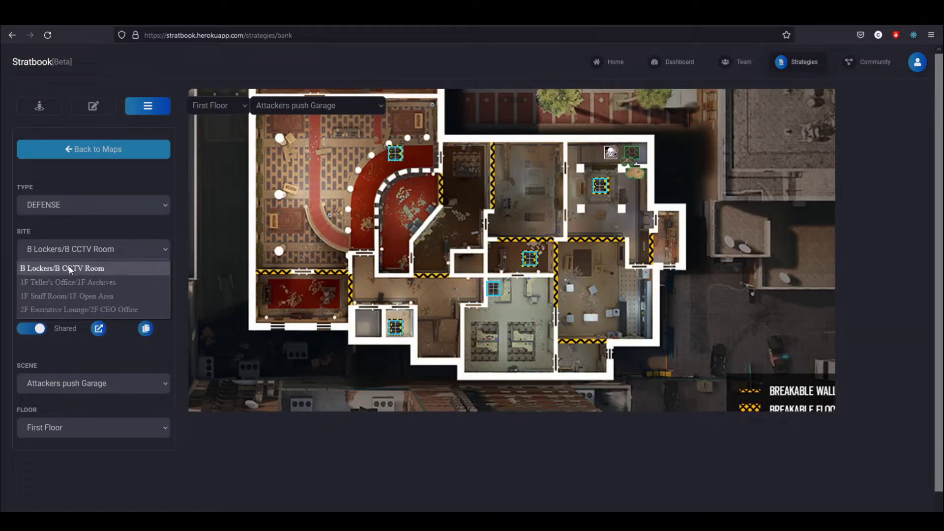
left_click(75, 308)
left_click(96, 211)
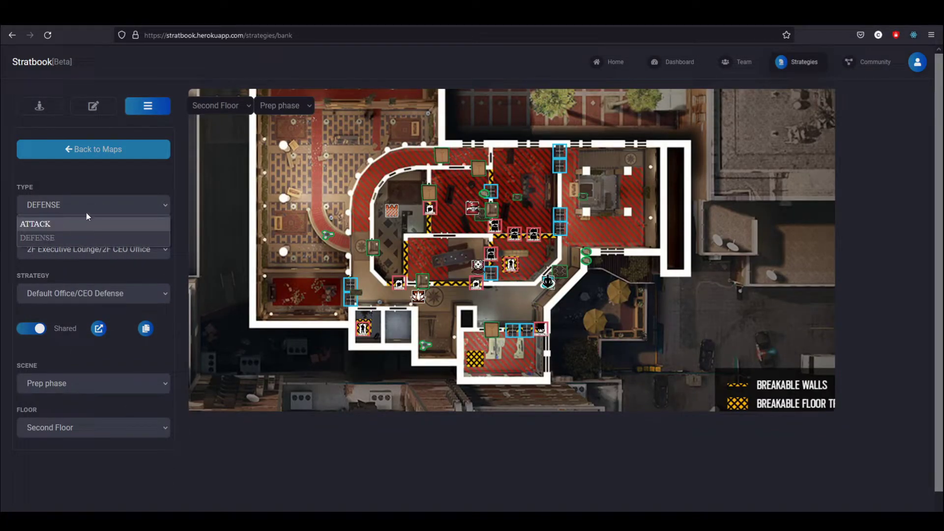
left_click(118, 212)
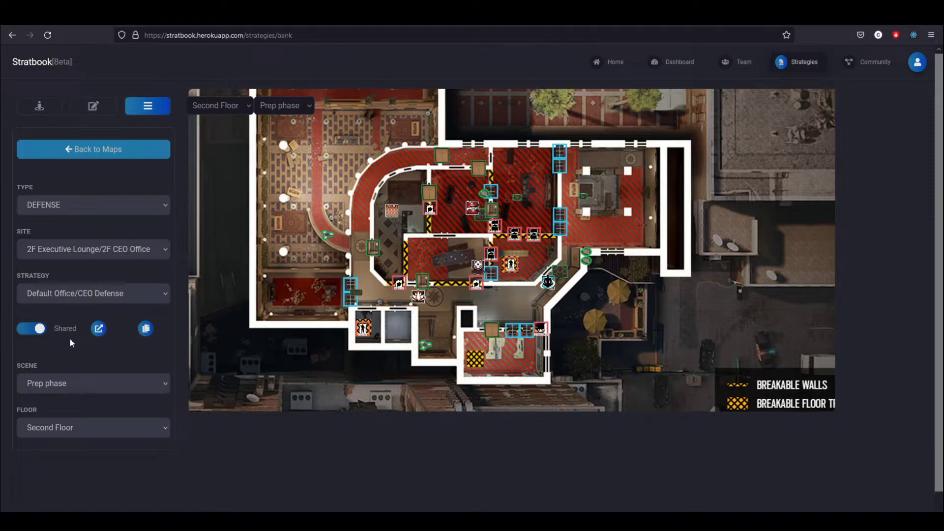
left_click_drag(152, 348, 24, 343)
Copy the strategy's share link and load it in a new browser tab
left_click(145, 329)
key("ctrl+t")
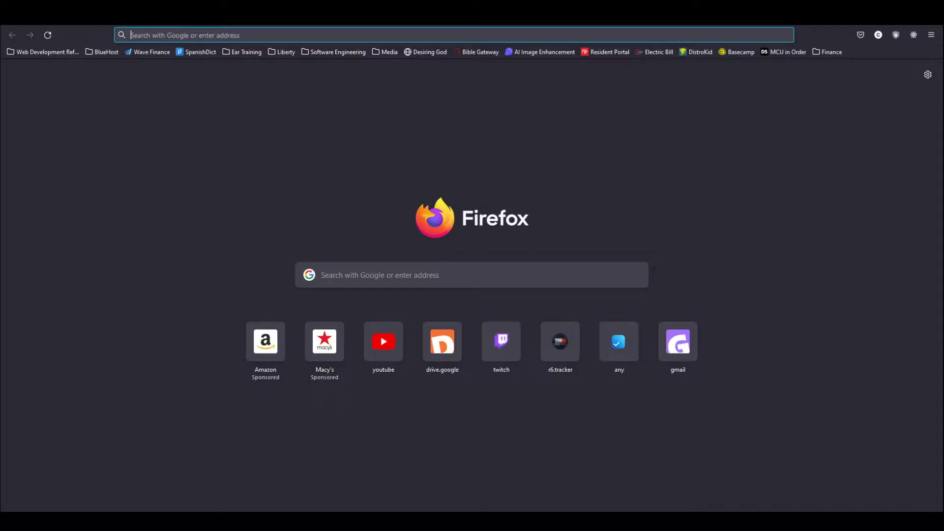
key("ctrl+v")
key("Return")
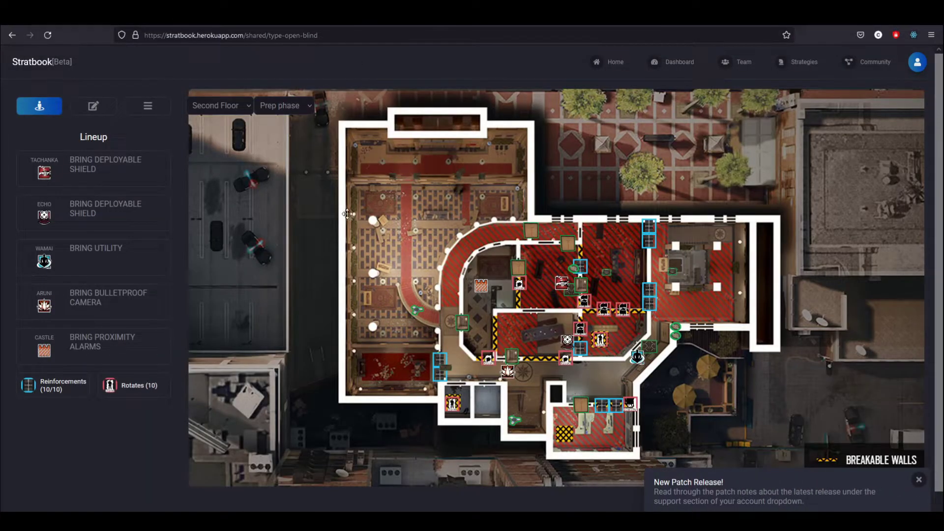
scroll(576, 276, "up", 2)
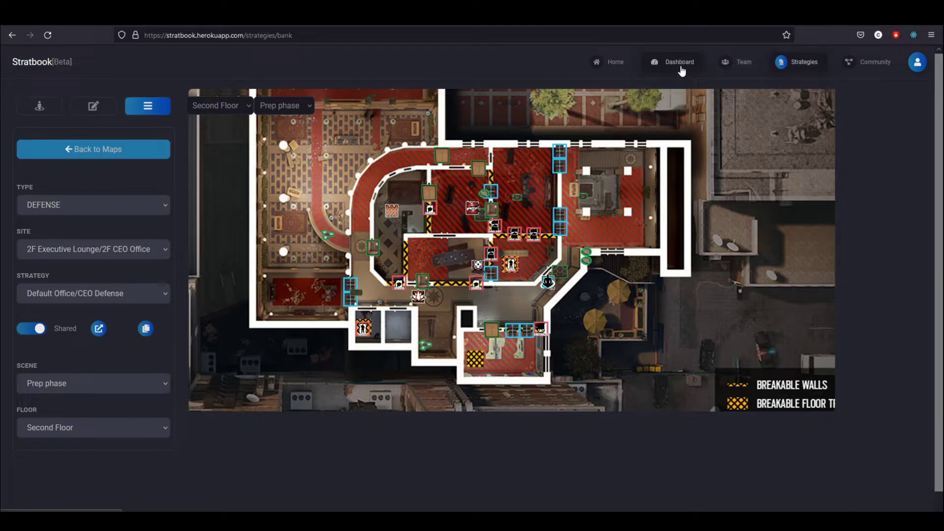
Open the Dashboard and review the Overall and Ranked stats
left_click(682, 68)
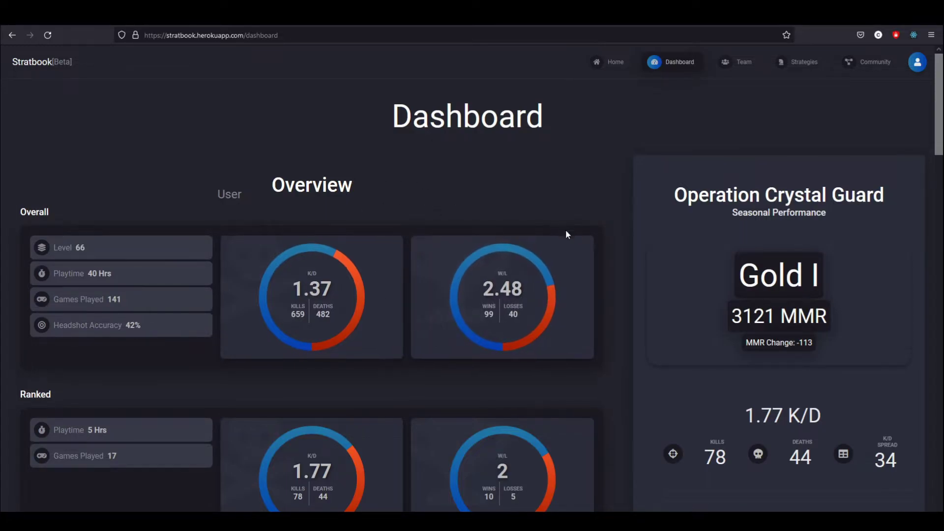
scroll(565, 230, "down", 1)
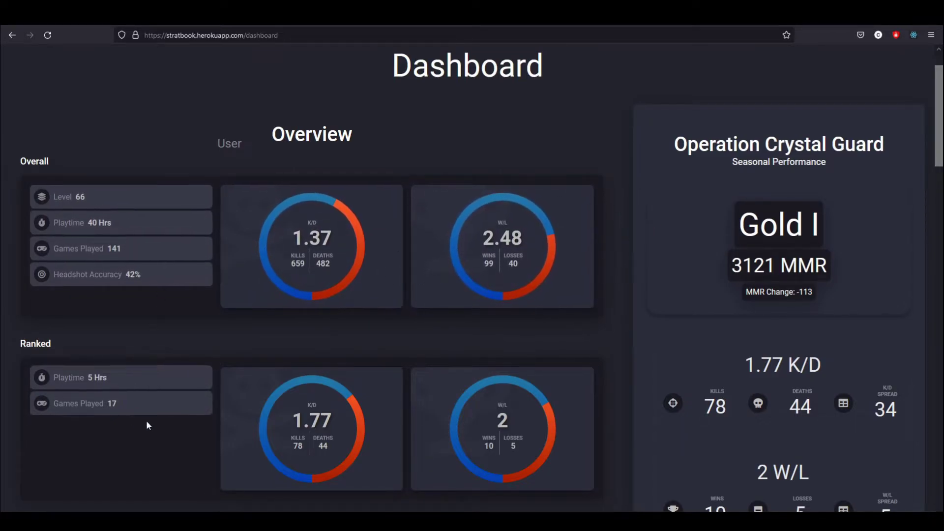
scroll(592, 304, "down", 1)
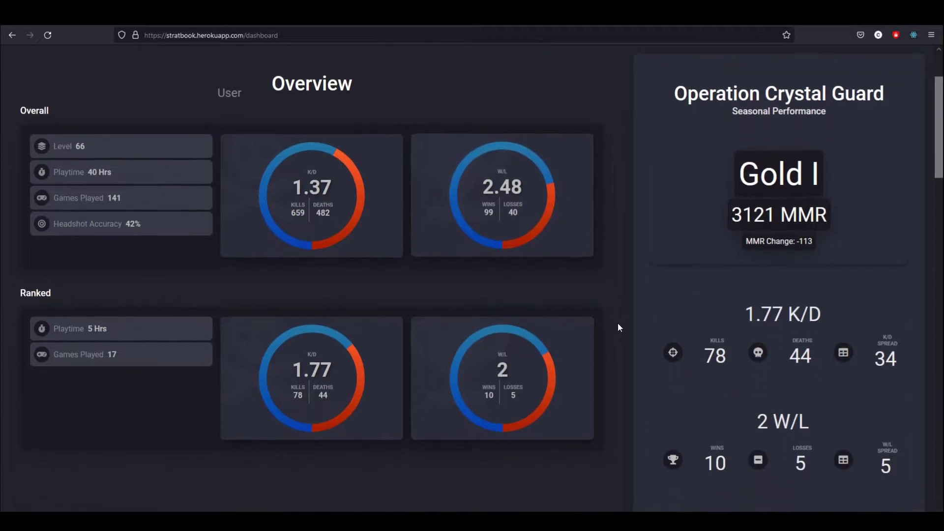
left_click_drag(36, 111, 596, 227)
left_click(512, 324)
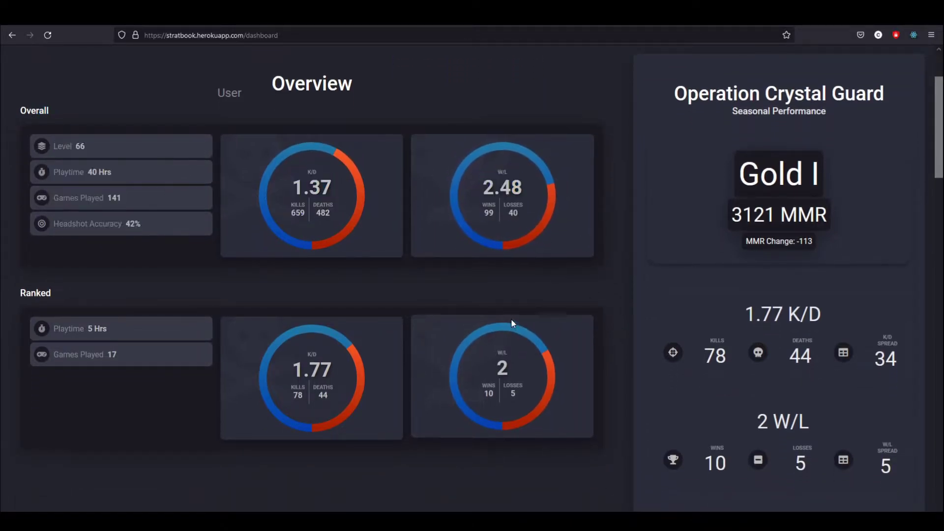
left_click_drag(56, 308, 526, 401)
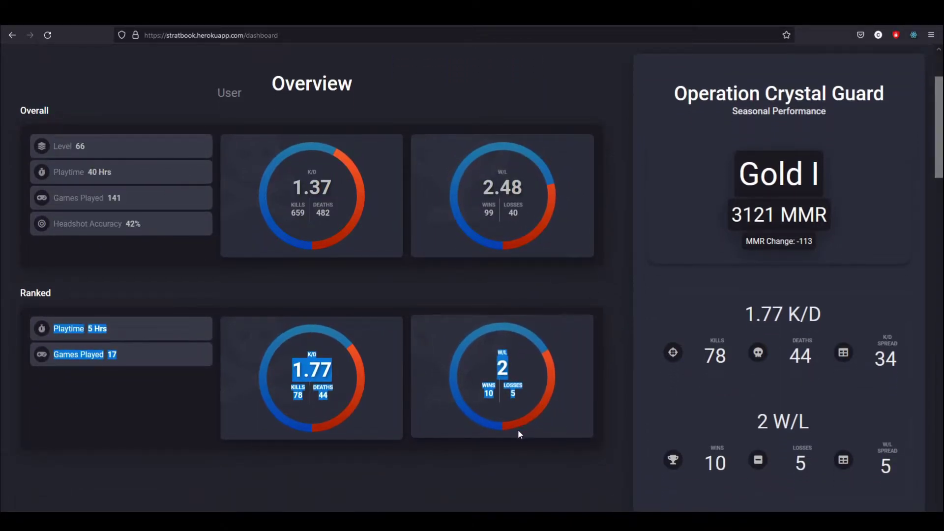
left_click(476, 291)
scroll(746, 296, "down", 1)
scroll(845, 320, "up", 1)
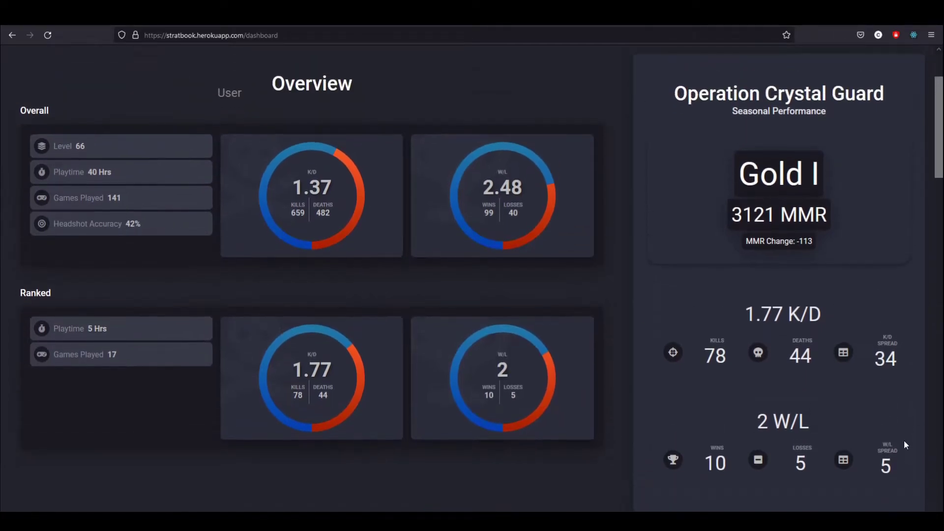
left_click_drag(904, 444, 738, 162)
Sort the Operators list by name, search 'band', then clear the search
scroll(625, 254, "down", 7)
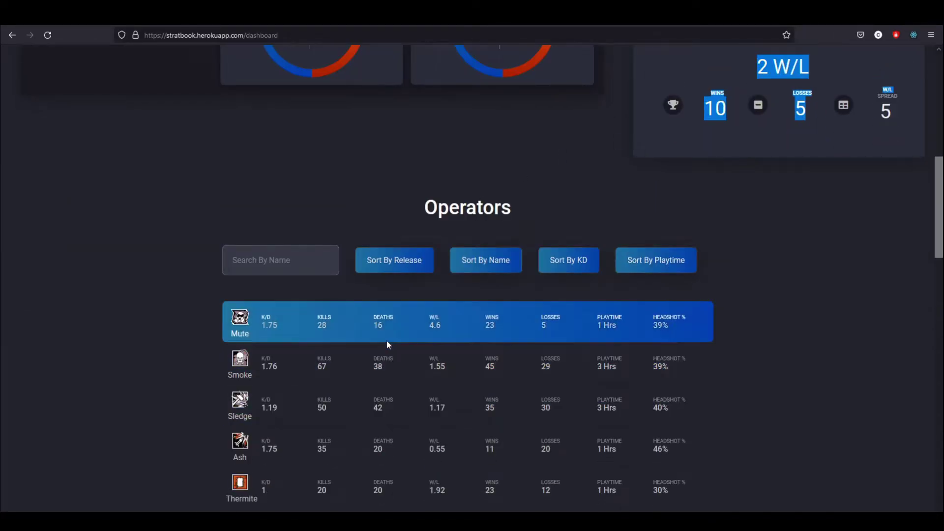
scroll(387, 344, "down", 2)
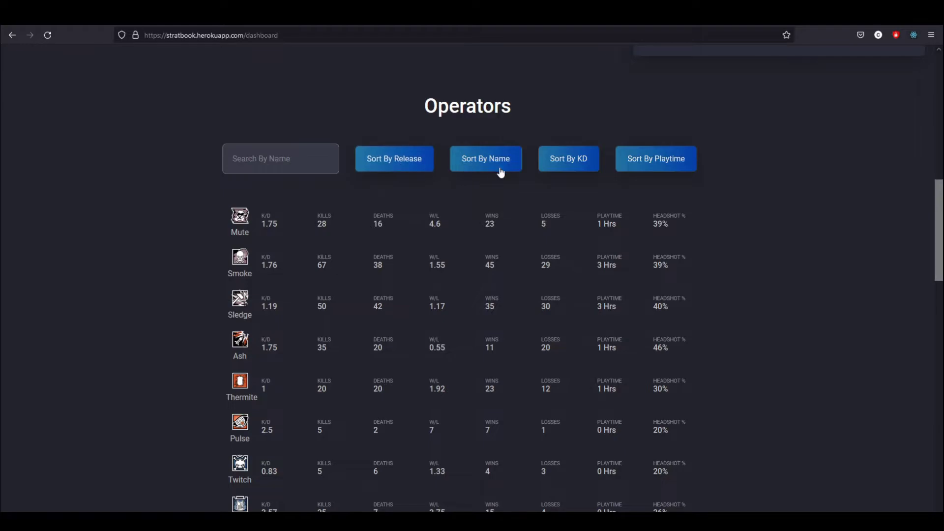
left_click(500, 171)
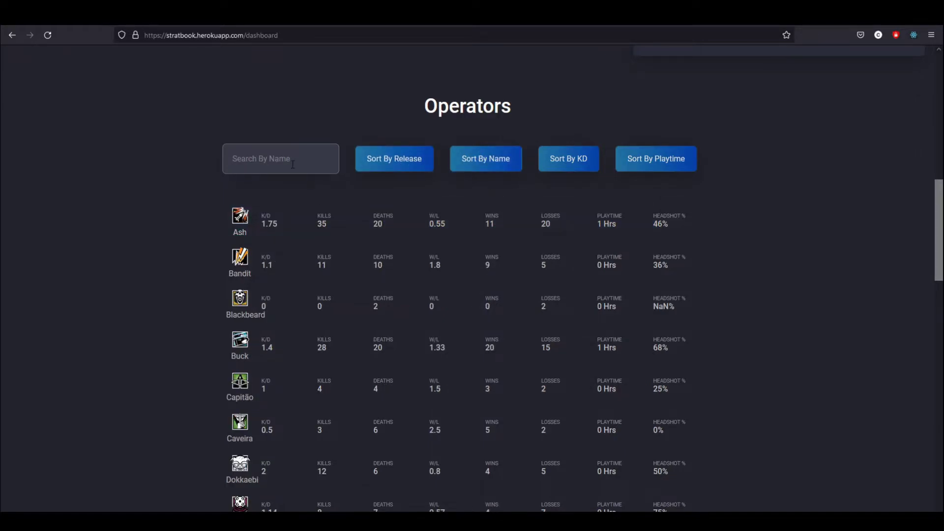
type("band")
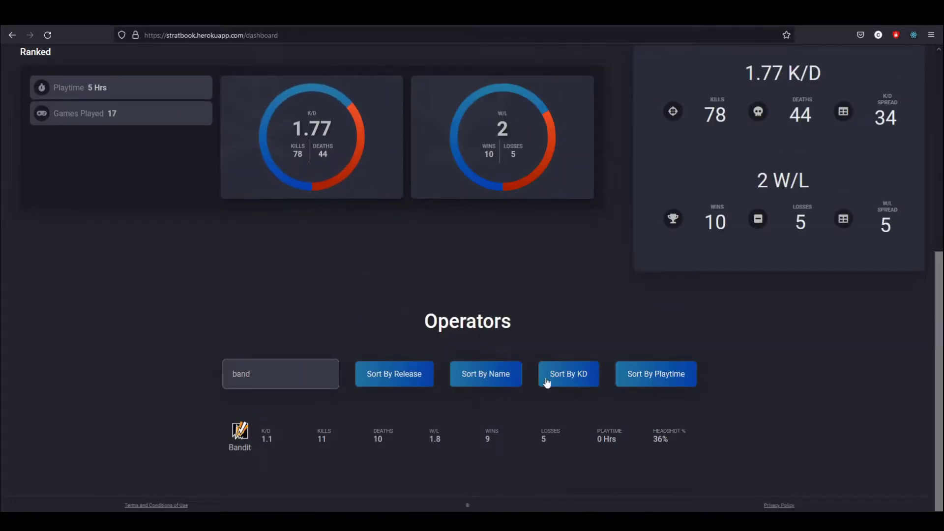
left_click_drag(254, 375, 132, 376)
key("BackSpace")
scroll(492, 301, "up", 7)
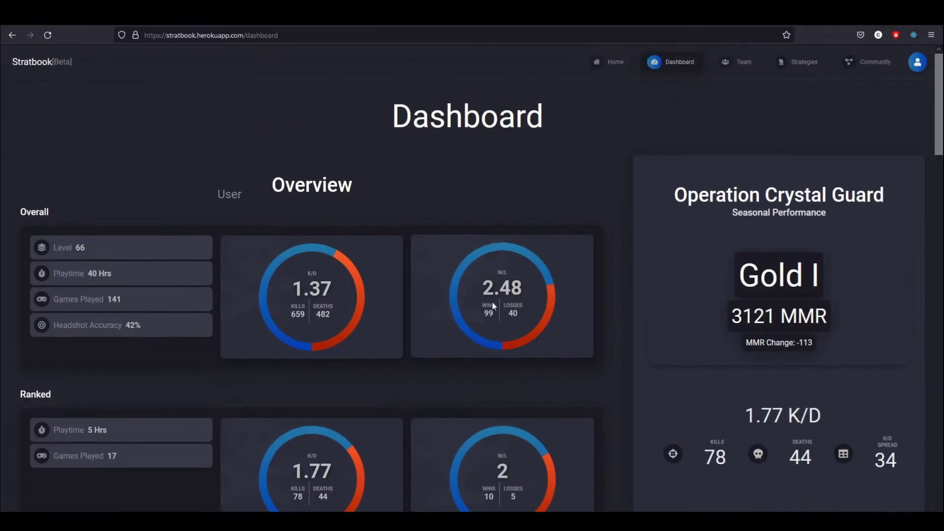
left_click(806, 63)
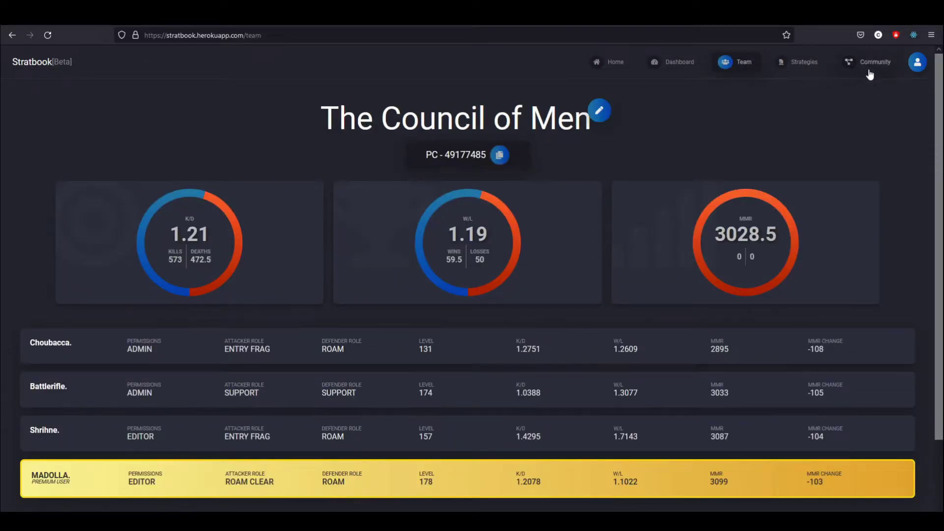
Review the member permissions, then open Manage Team for The Council of Men
scroll(556, 175, "down", 3)
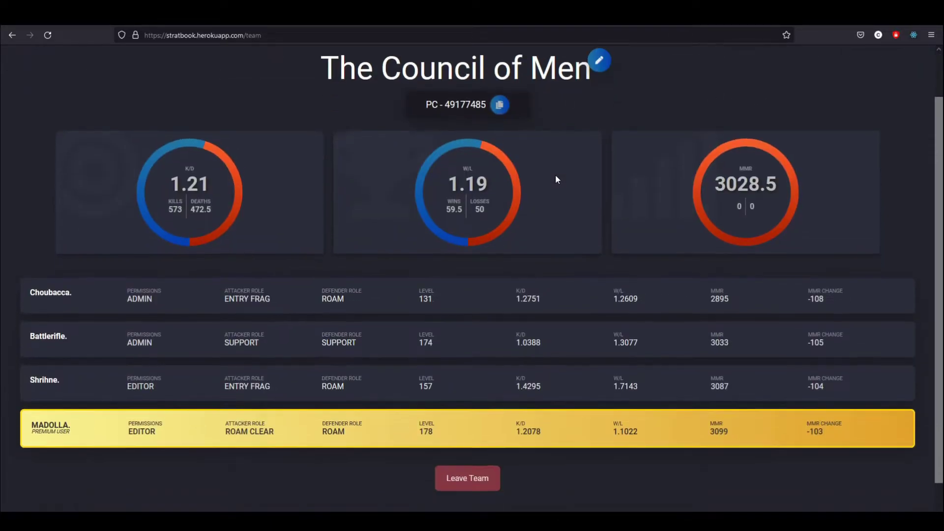
left_click_drag(127, 306, 156, 314)
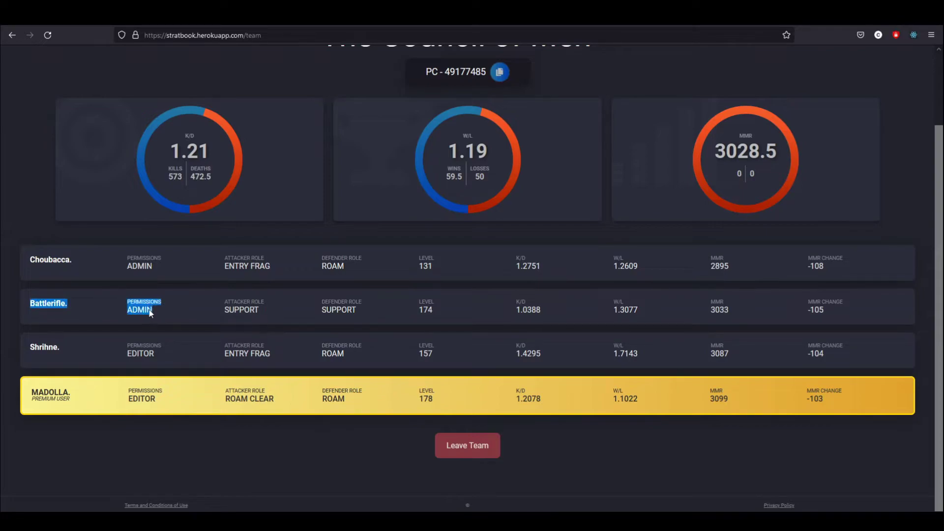
left_click(264, 294)
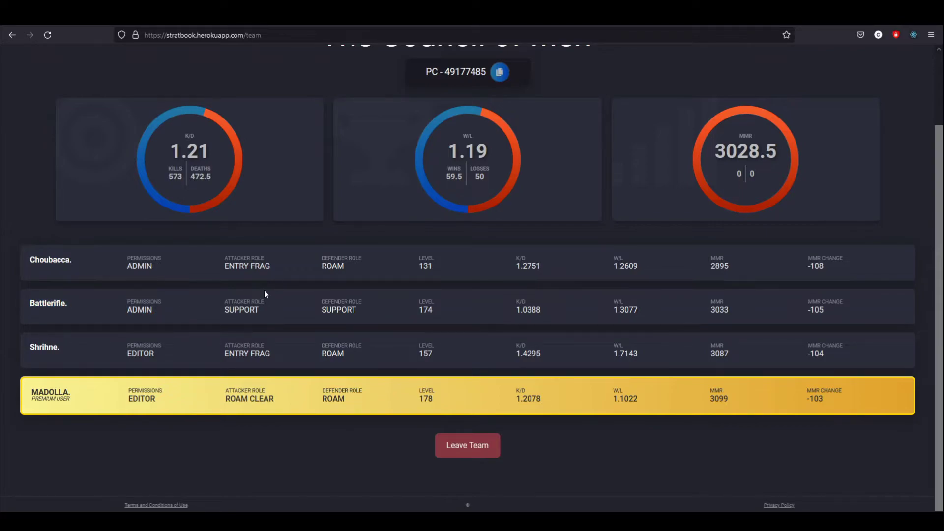
scroll(361, 192, "up", 3)
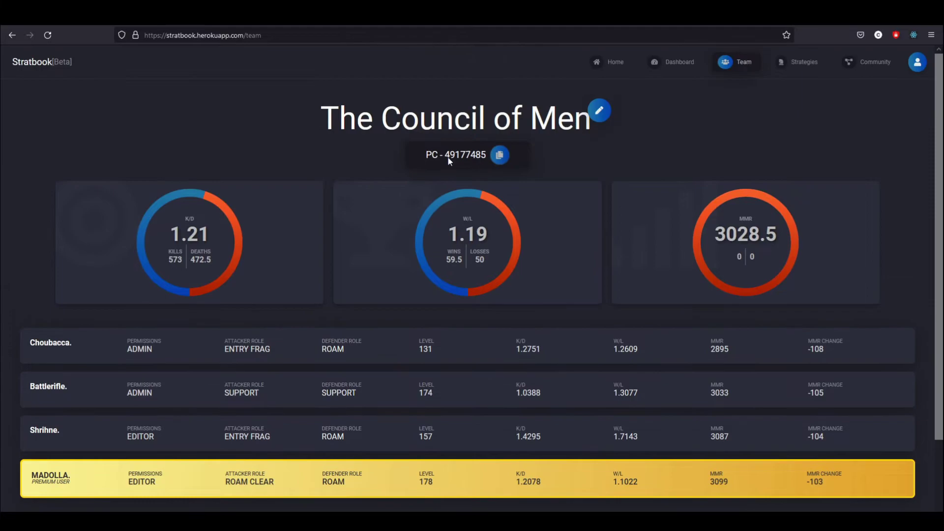
left_click(600, 111)
Inspect Shrihne's role options, leaving the role as EDITOR
scroll(197, 177, "down", 2)
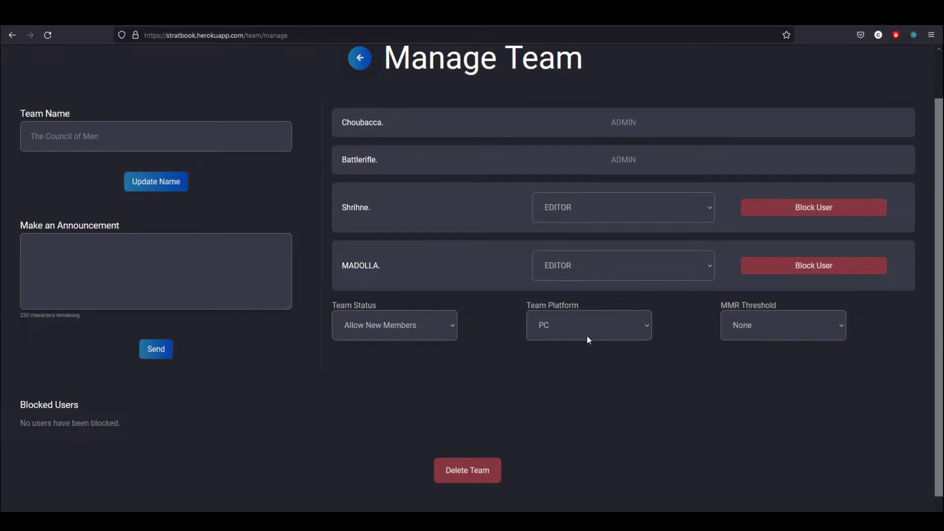
left_click(594, 211)
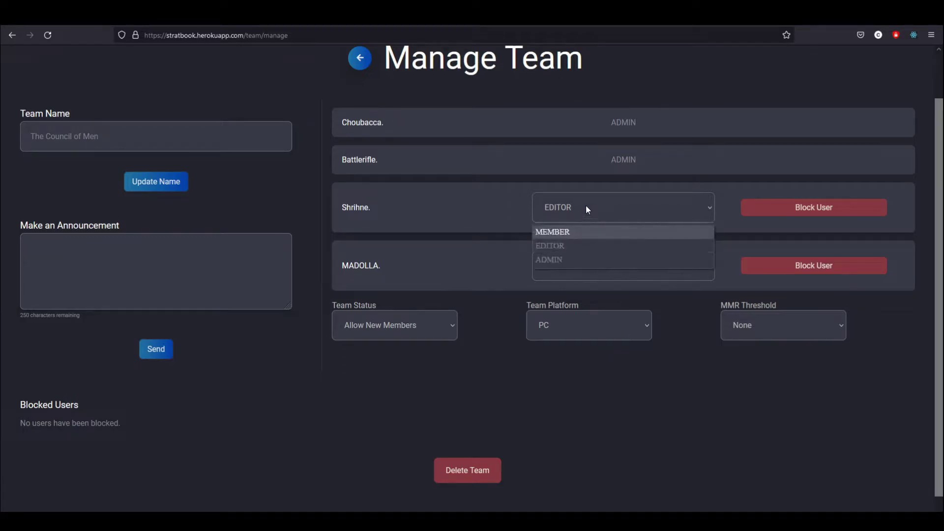
left_click(587, 206)
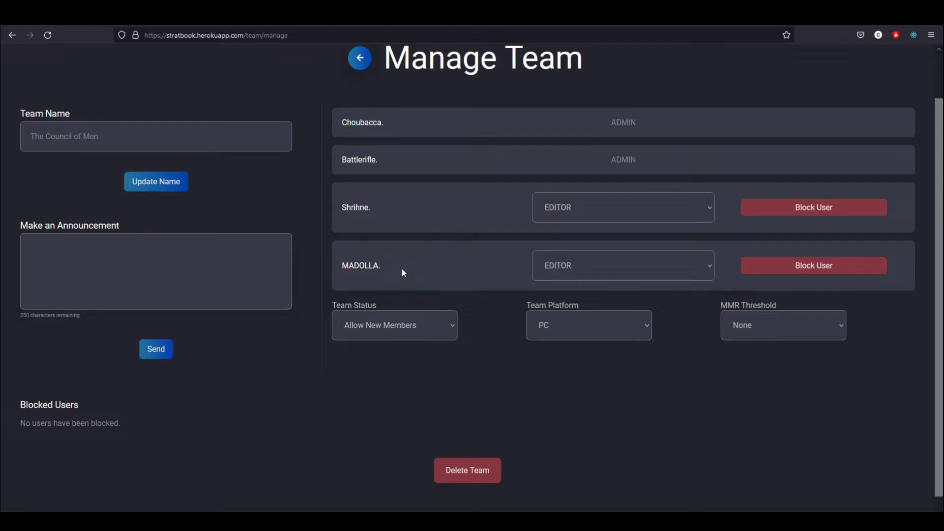
left_click_drag(403, 270, 418, 263)
left_click(623, 139)
left_click(588, 207)
left_click(575, 209)
left_click(576, 210)
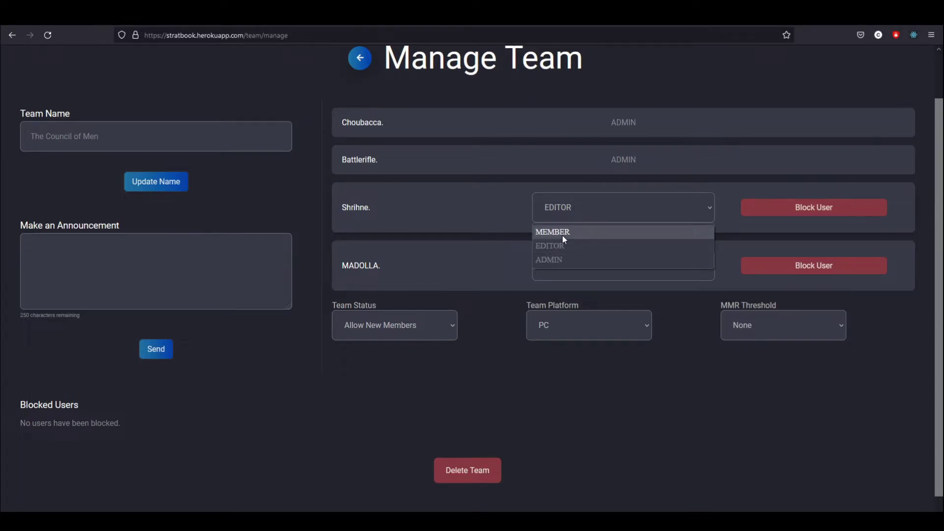
left_click(572, 213)
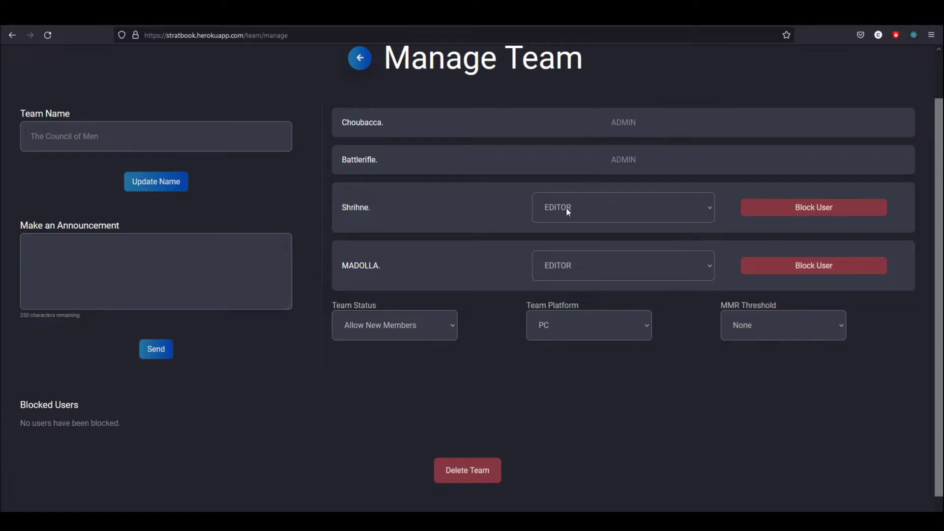
Set the Team Status to No New Members
scroll(346, 137, "up", 2)
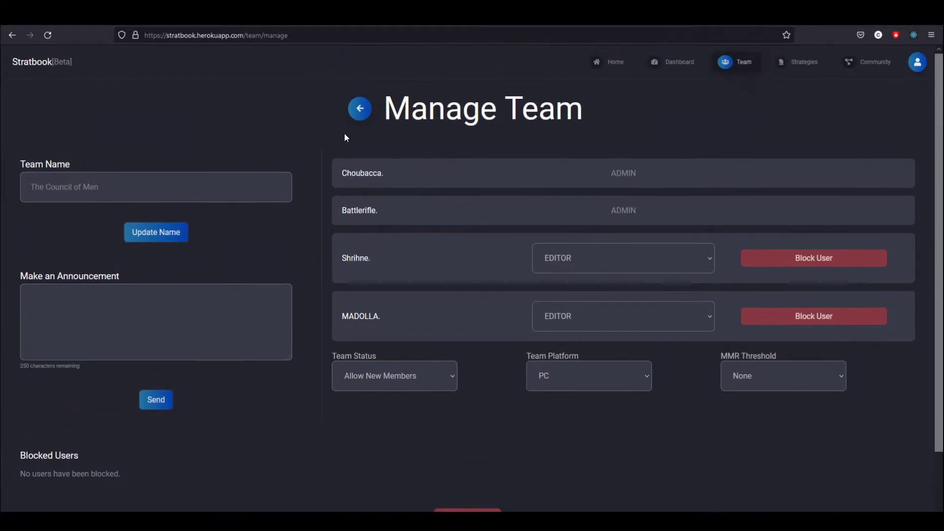
scroll(666, 447, "down", 2)
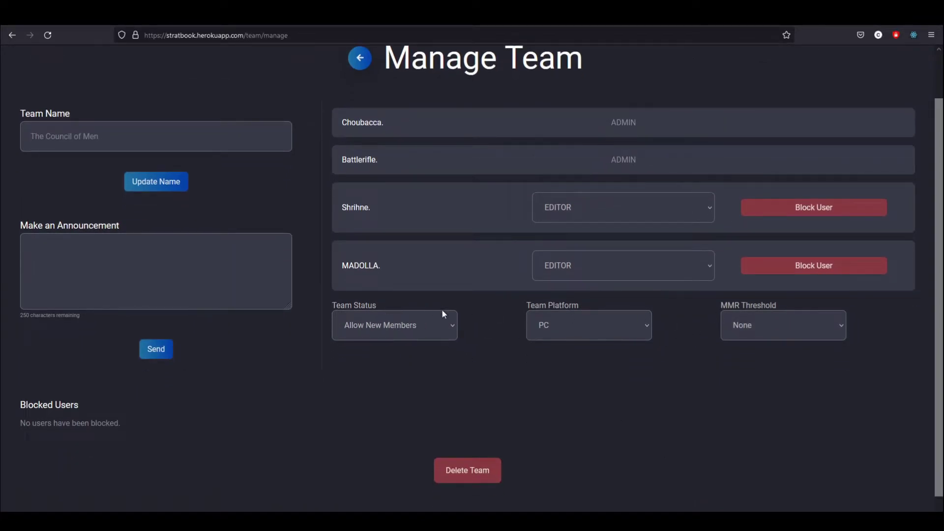
left_click(406, 326)
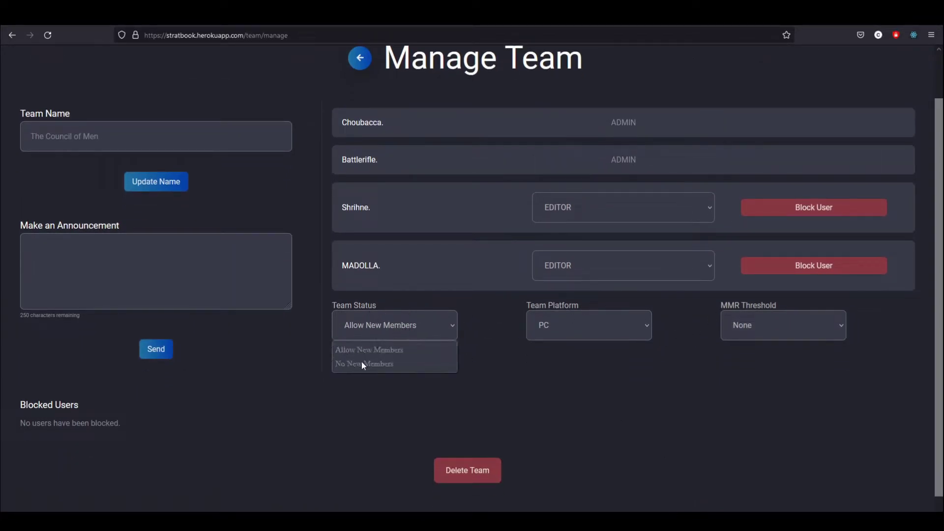
left_click(402, 313)
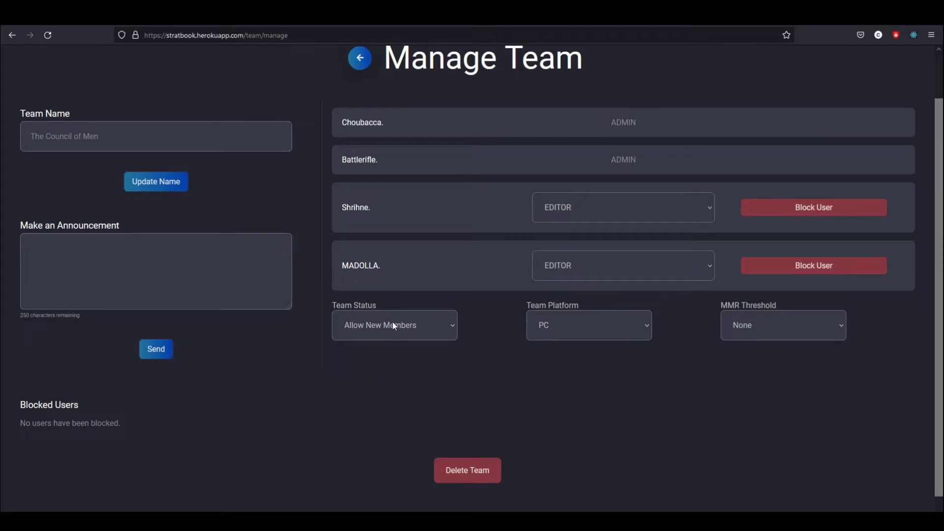
left_click(392, 326)
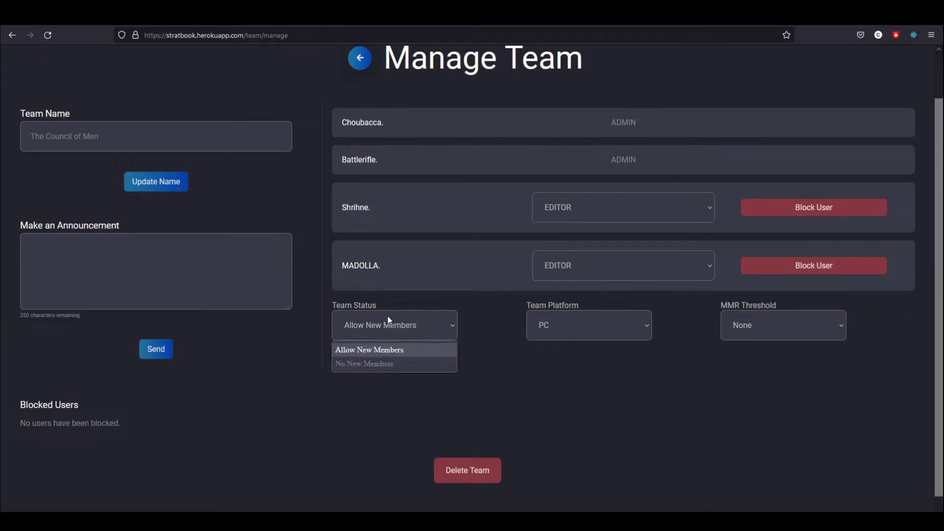
left_click(362, 365)
scroll(486, 187, "up", 2)
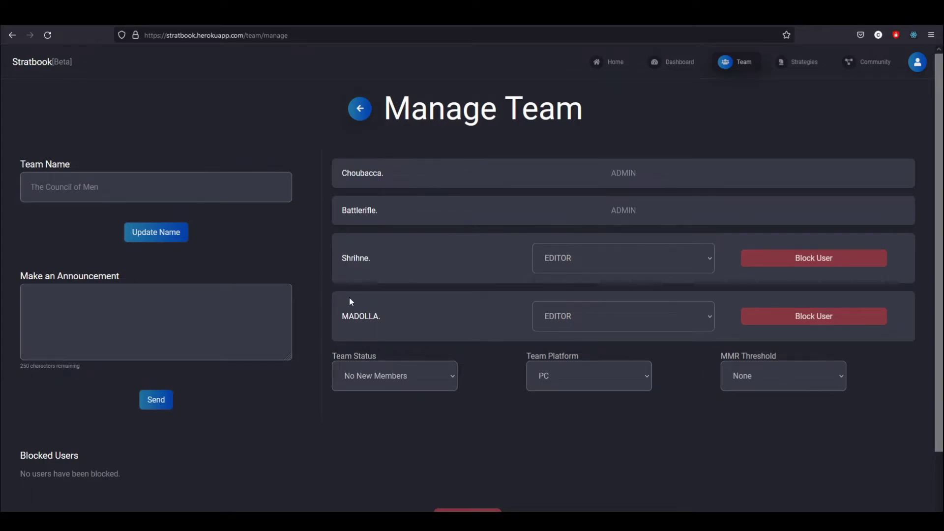
scroll(541, 374, "down", 2)
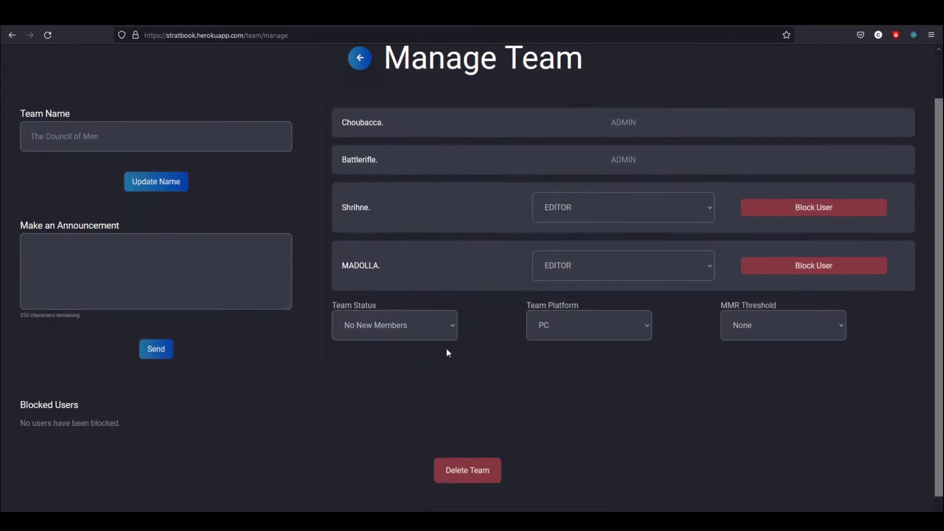
left_click(387, 336)
Set the team's MMR threshold to Gold I and check the blocked users section
left_click(386, 338)
left_click(748, 325)
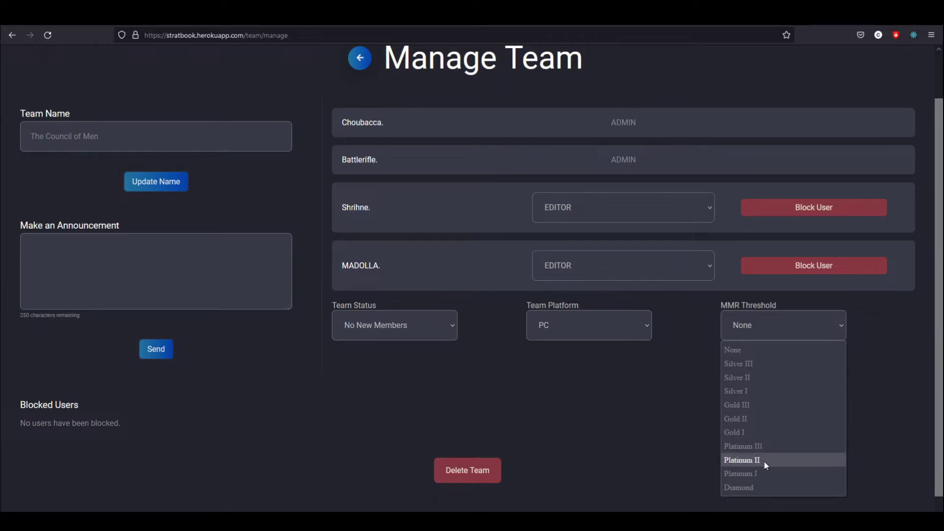
left_click(747, 433)
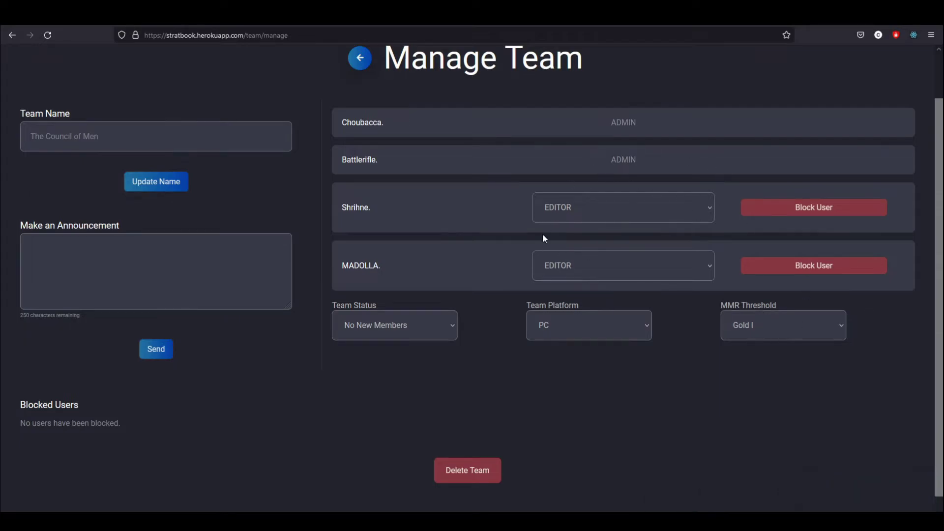
left_click(760, 330)
scroll(310, 365, "down", 1)
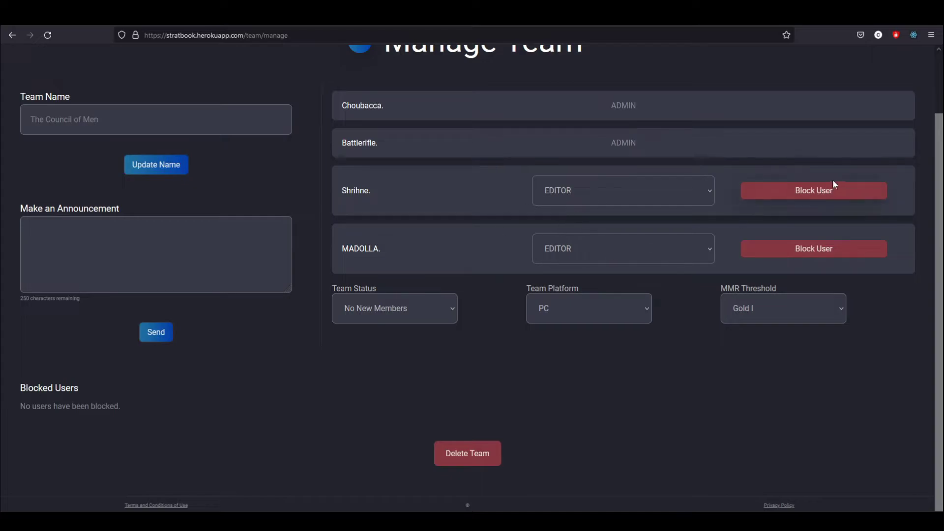
left_click_drag(122, 407, 18, 405)
left_click(148, 409)
Go to Strategies, view the maps available to add, then return to the map grid
scroll(314, 315, "up", 2)
left_click(794, 62)
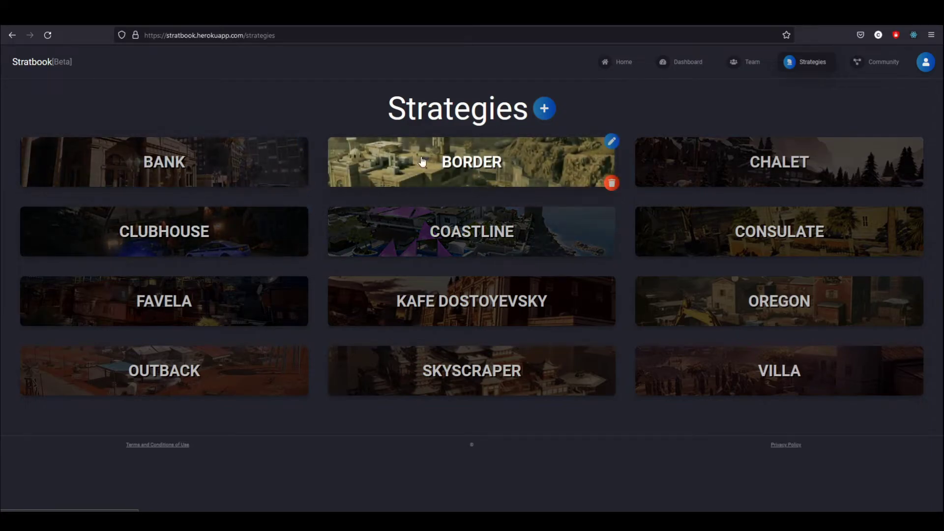
left_click(546, 109)
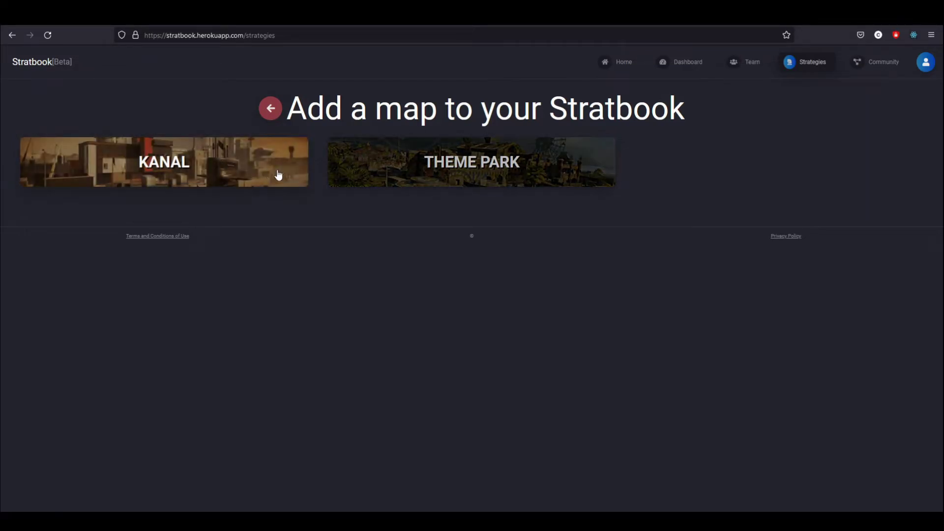
left_click(270, 108)
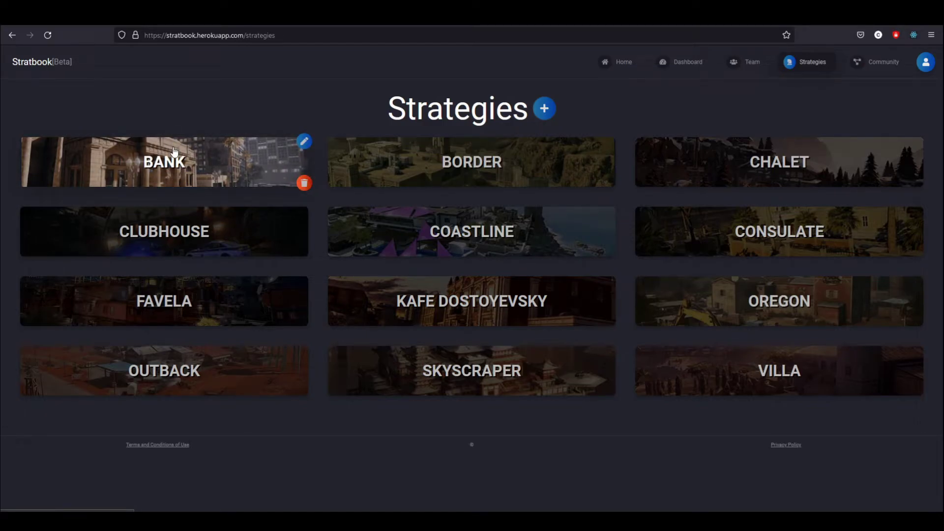
Open the Bank strategy, centre the map, and look through the menu, edit and lineup tabs
left_click(304, 142)
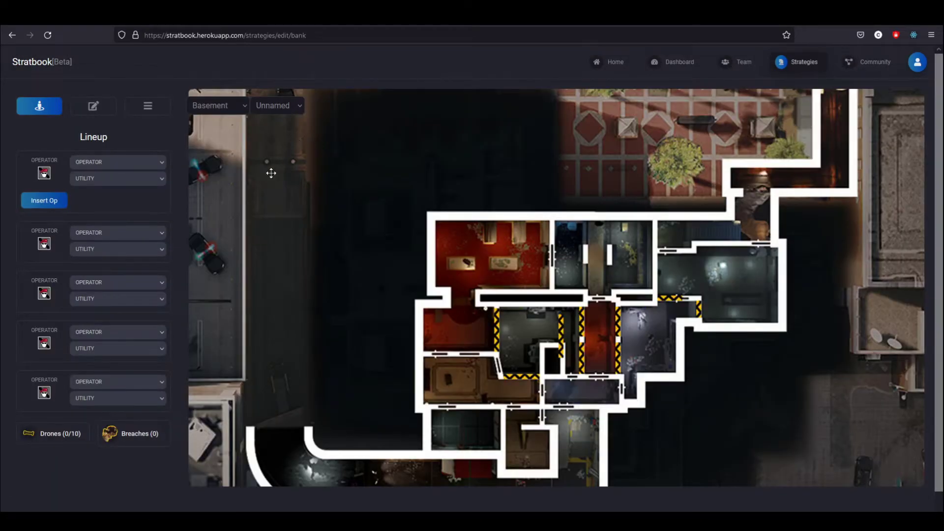
scroll(590, 327, "up", 1)
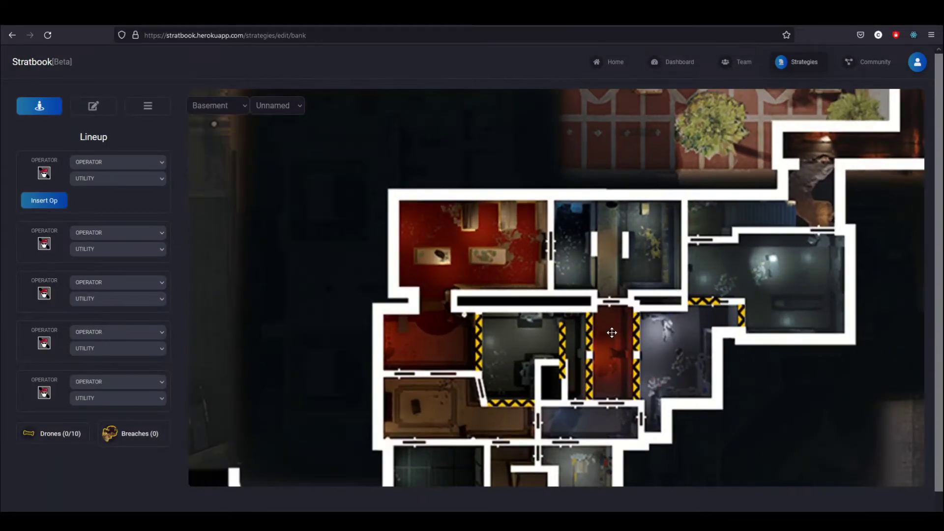
left_click_drag(611, 333, 488, 309)
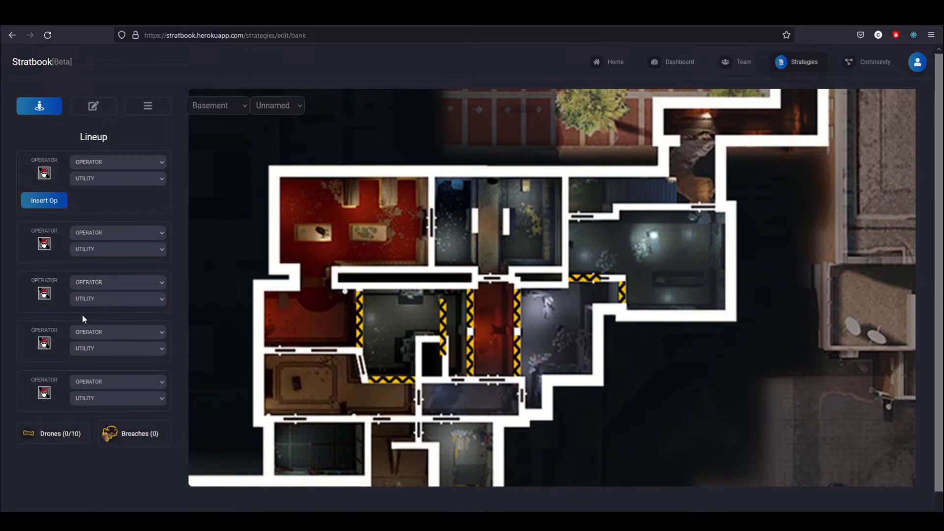
left_click(146, 106)
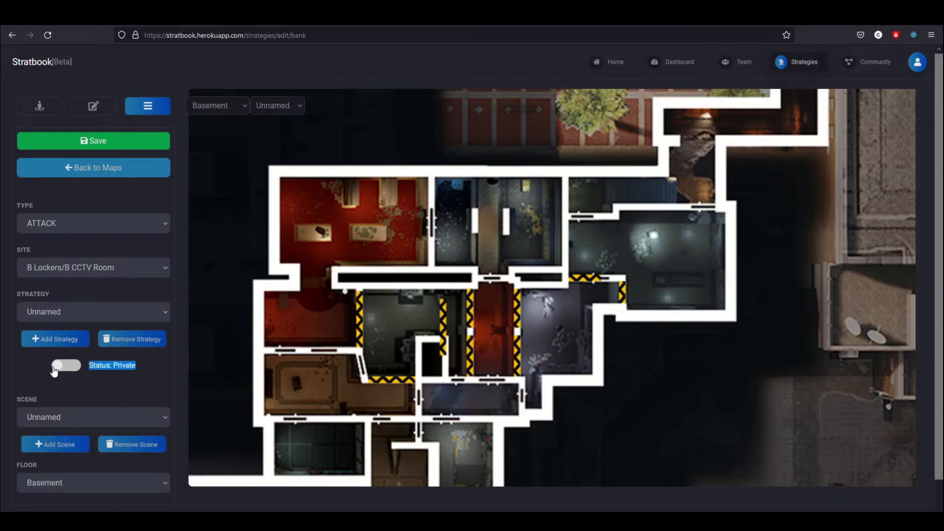
left_click(93, 106)
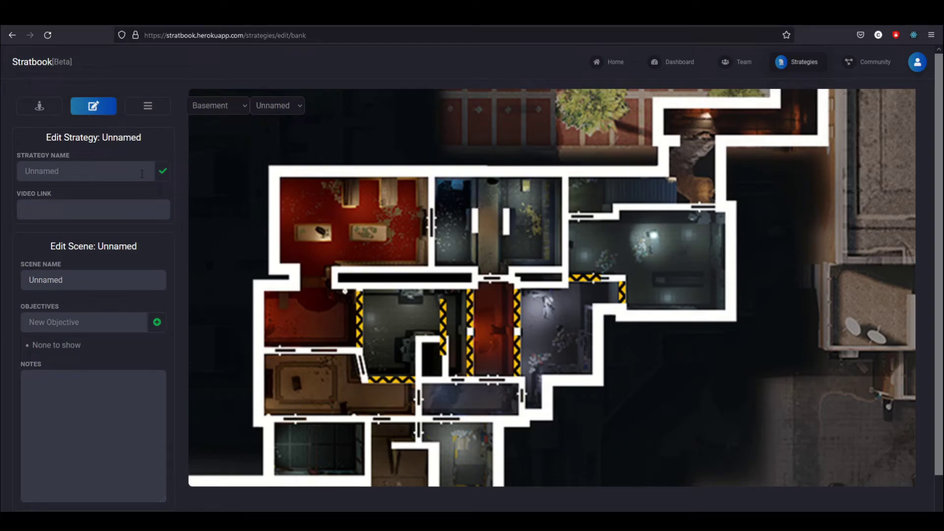
left_click(39, 107)
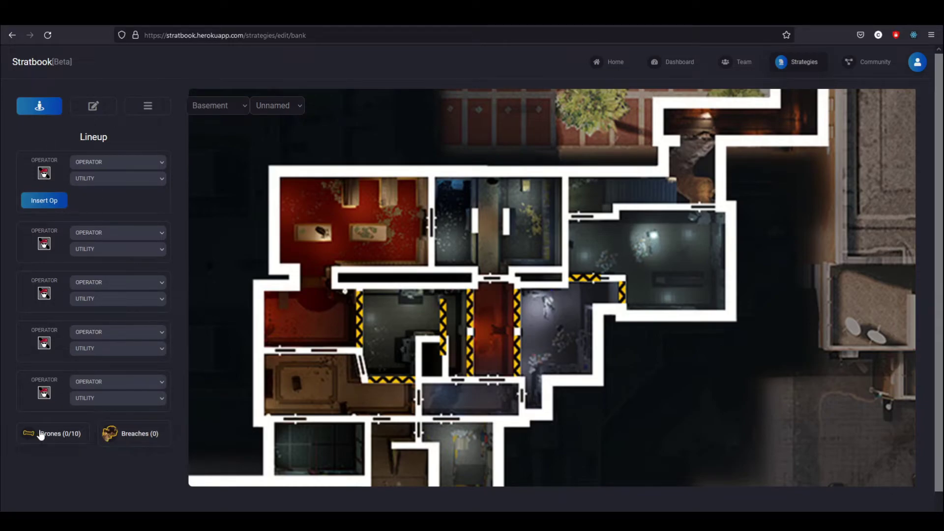
Set the first lineup slot to Hibana with Stun Grenades
left_click(113, 164)
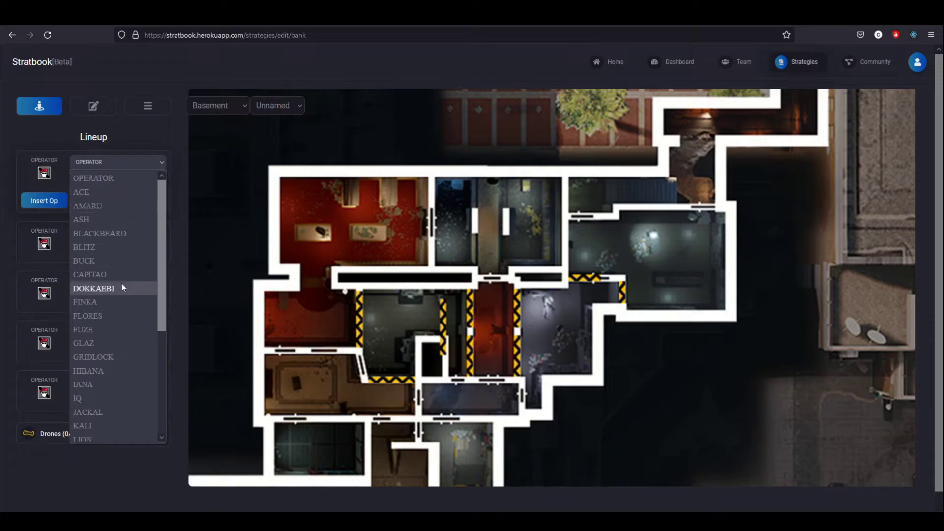
scroll(105, 324, "down", 2)
left_click(98, 289)
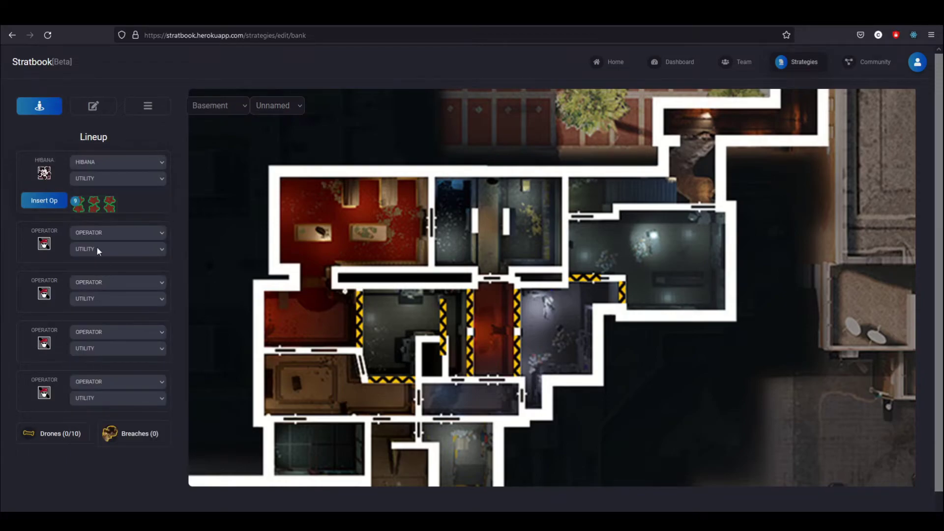
left_click(98, 181)
left_click(106, 217)
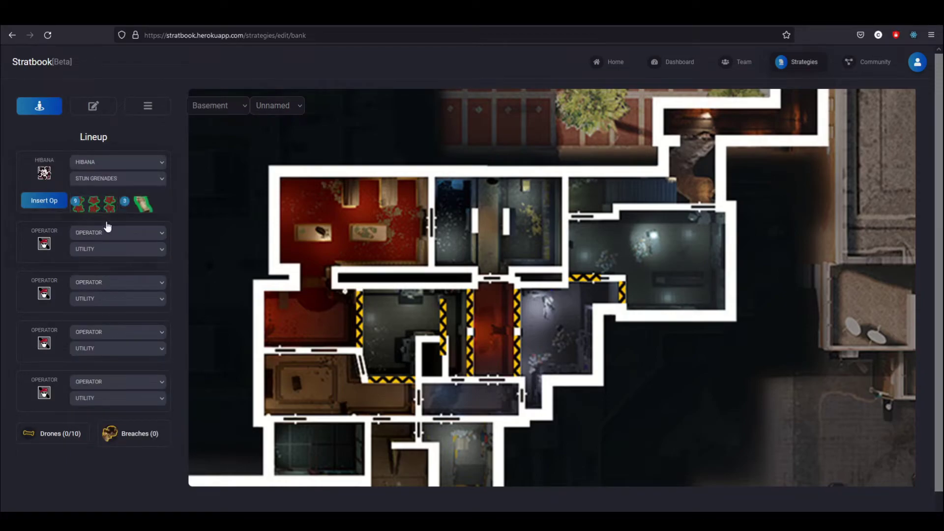
Place Hibana, a stun grenade and a breach charge by the right-hand room, plus a drone below the corridor
left_click(39, 204)
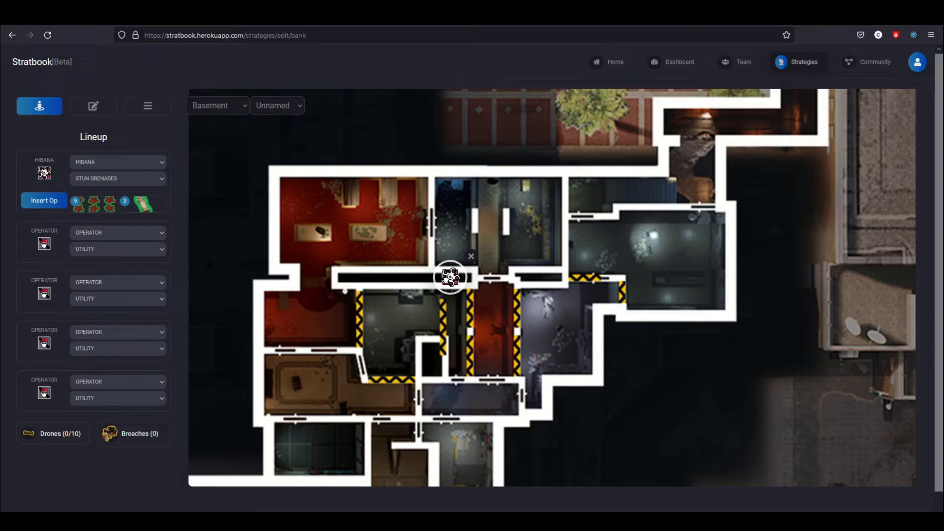
left_click_drag(450, 277, 657, 247)
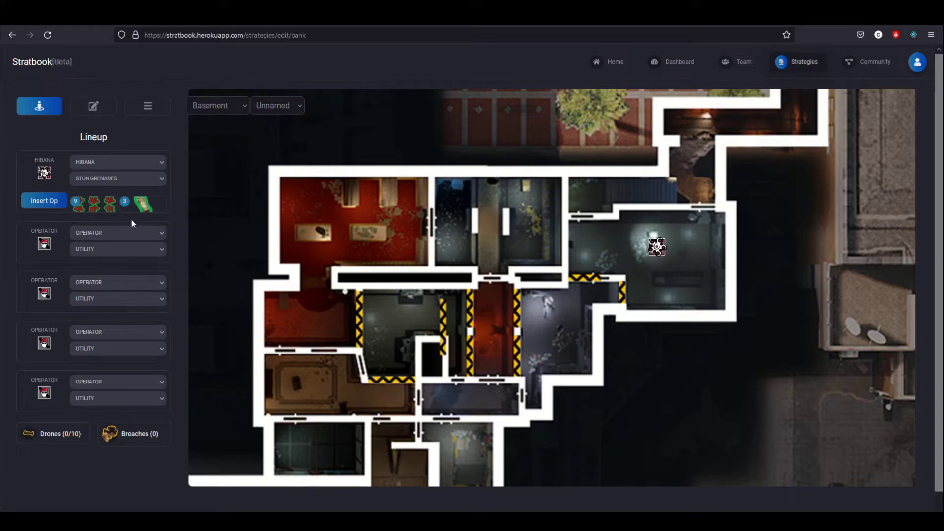
left_click(98, 206)
left_click_drag(450, 277, 585, 274)
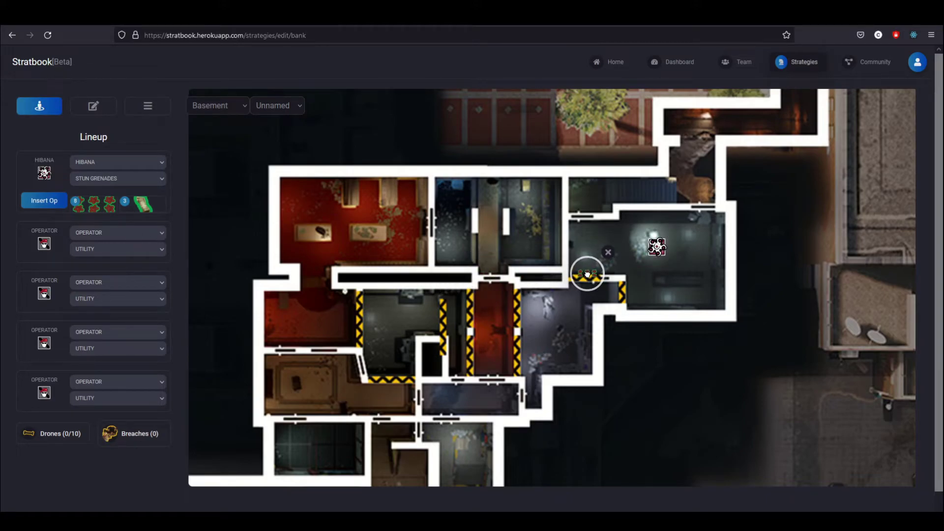
left_click(139, 433)
left_click_drag(448, 275, 589, 280)
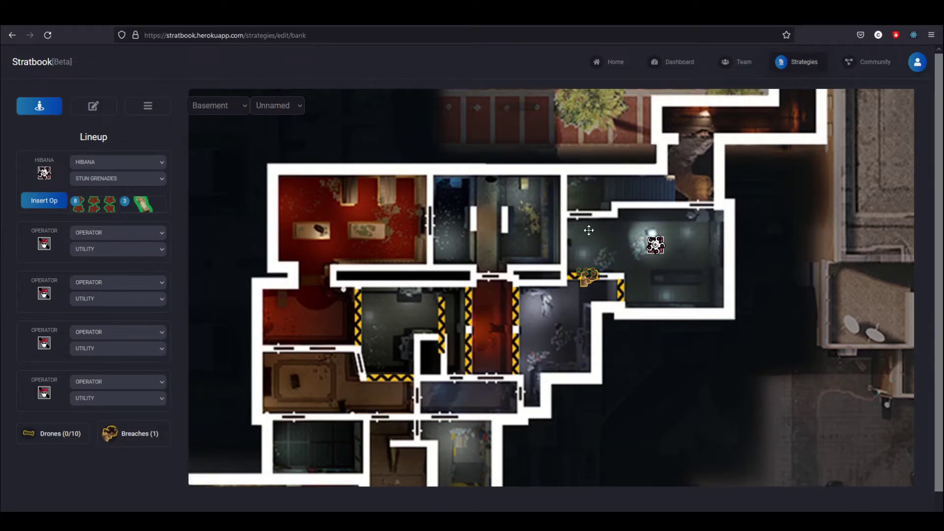
left_click(60, 433)
left_click_drag(448, 276, 506, 347)
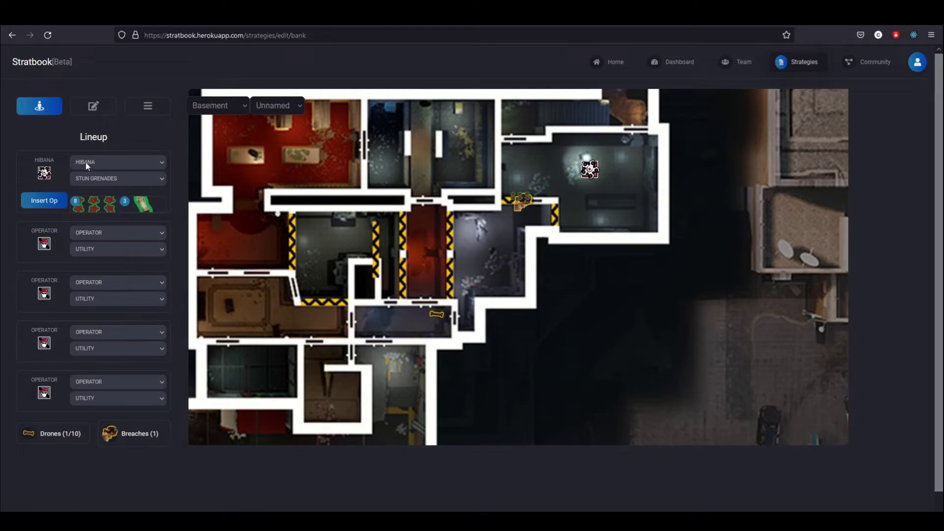
Name the strategy Default Attack and the scene Prep phase
left_click(95, 112)
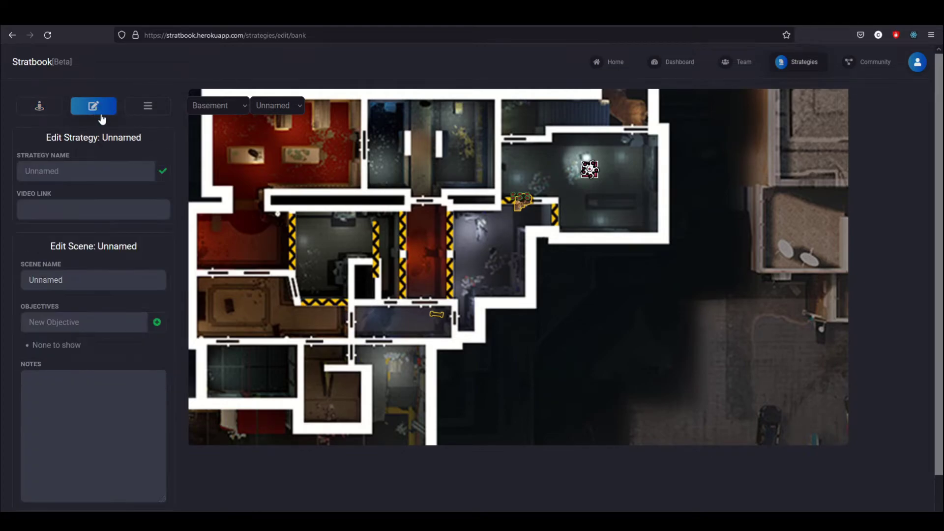
left_click(87, 172)
type("Default Attack")
left_click(162, 174)
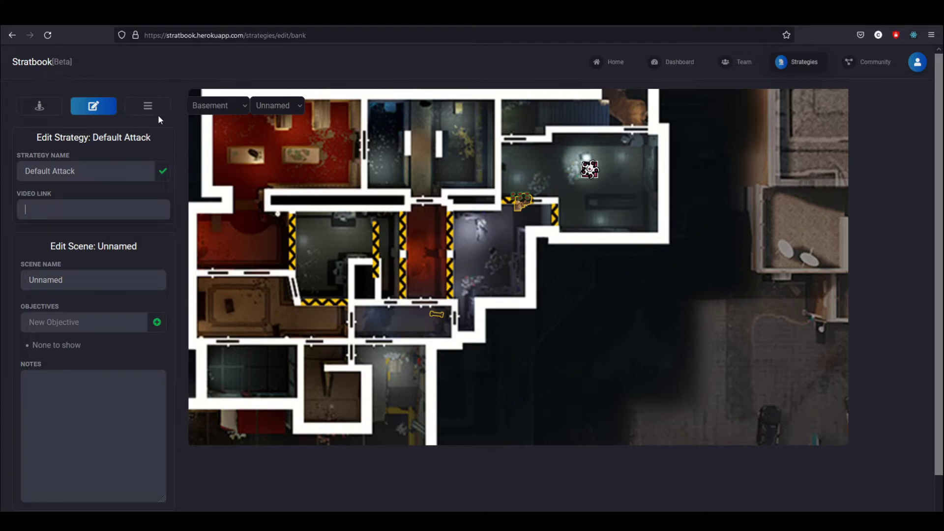
key("Tab")
type("Pre")
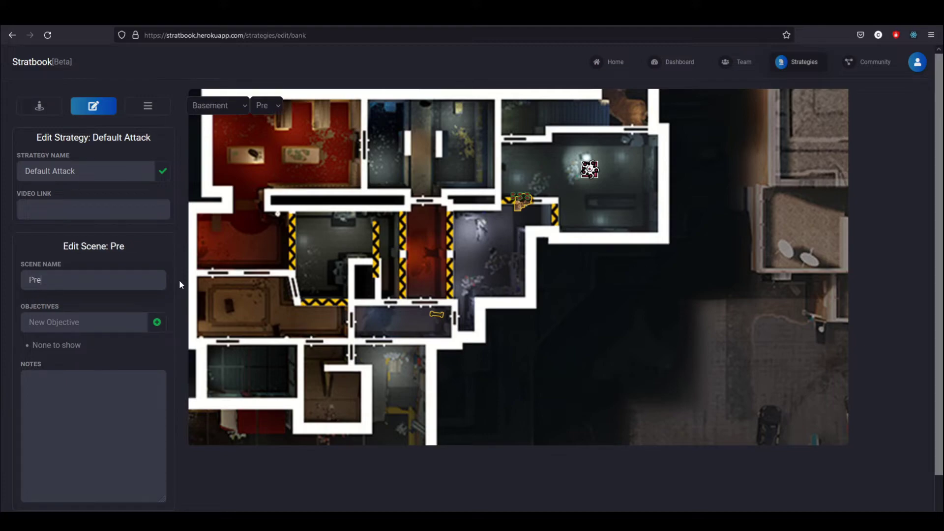
type("p phase")
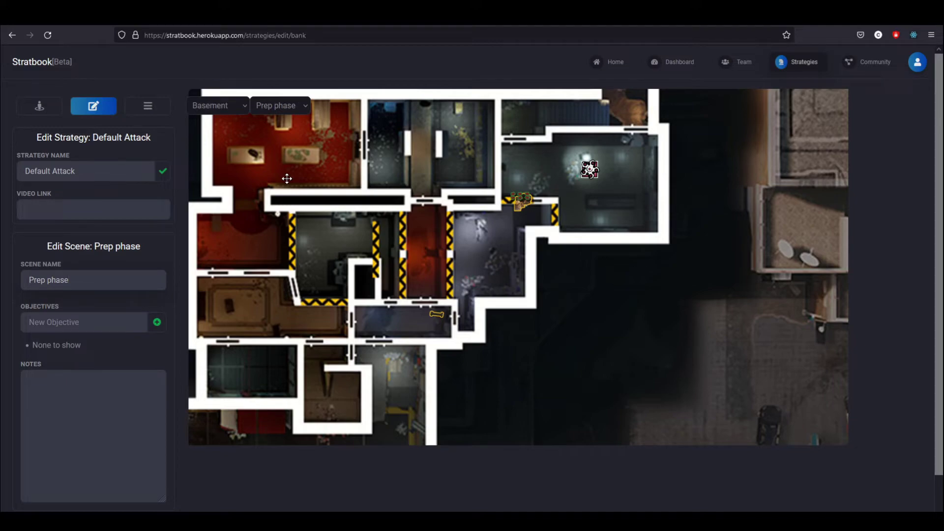
Add the objective 'Prep a drone' to the scene and write the note 'More notes'
triple_click(147, 248)
left_click(158, 254)
type("Prep a draone")
key("BackSpace")
key("BackSpace")
key("BackSpace")
type("one")
key("Return")
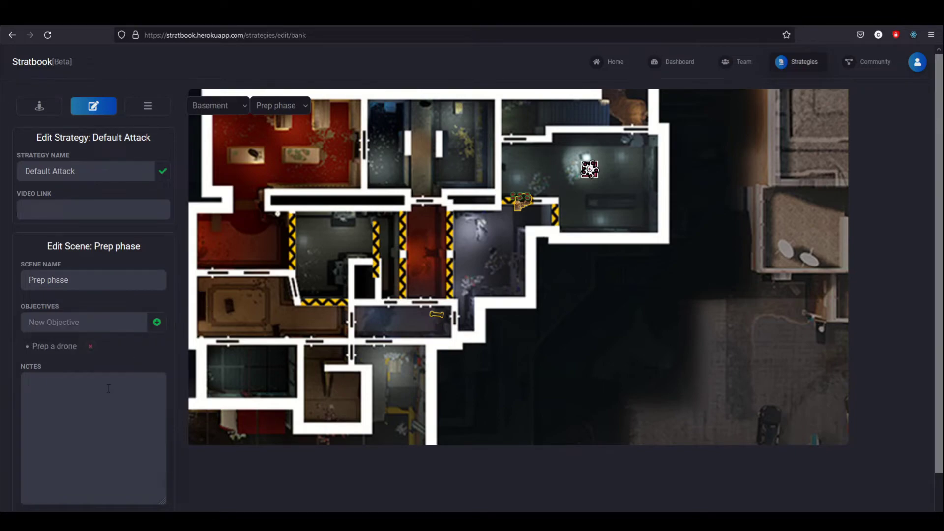
left_click(109, 389)
type("More notes")
Add a second scene and name it Push up white stairs
left_click(148, 106)
scroll(114, 267, "down", 1)
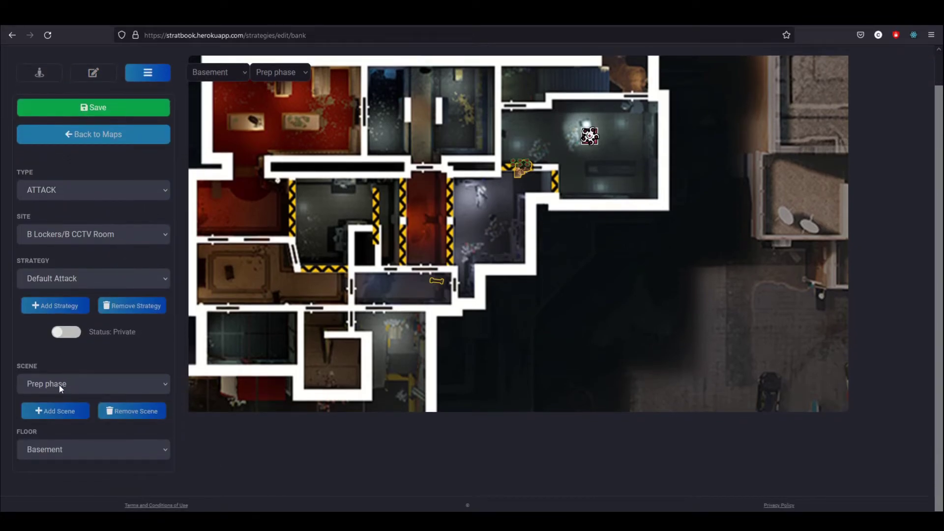
left_click(65, 417)
left_click(96, 75)
triple_click(21, 243)
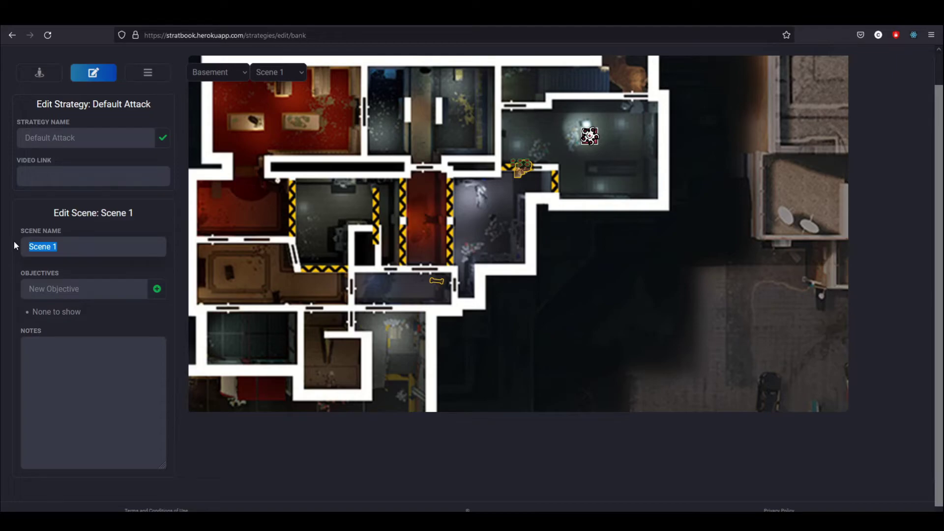
type("Push up white stairs")
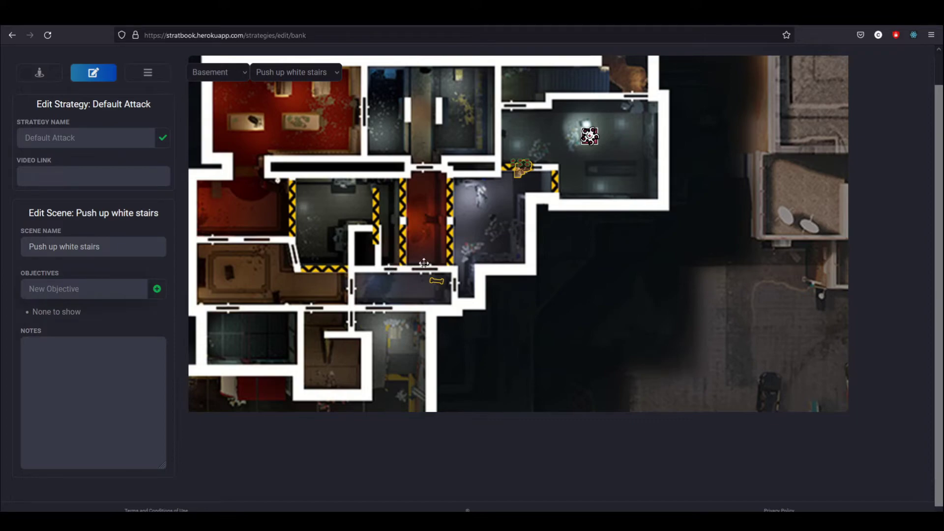
Move the drone to the lower-left doorway, Hibana to the top-left red room, and the breach charge to the grey room
left_click_drag(430, 281, 350, 326)
left_click_drag(590, 137, 342, 134)
left_click_drag(522, 167, 496, 240)
left_click(534, 276)
Switch to the Prep phase scene and back to Push up white stairs
left_click(283, 71)
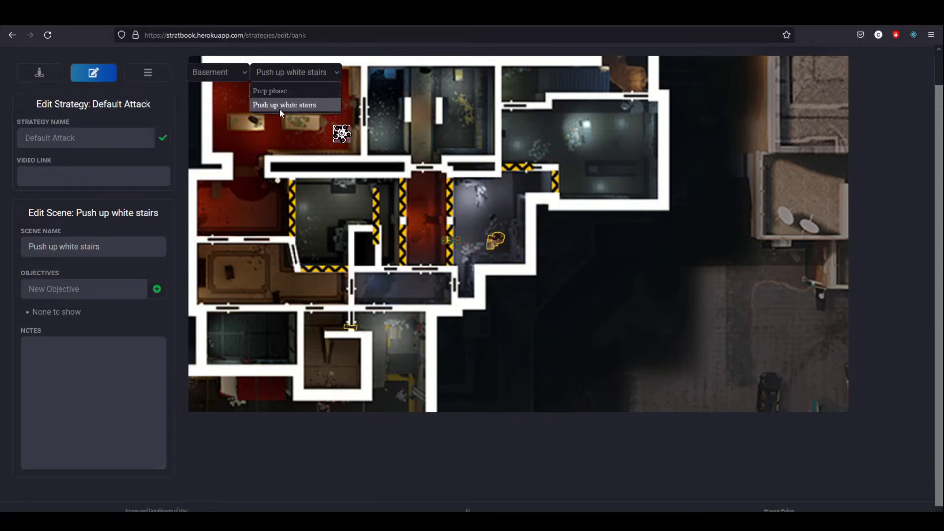
left_click(283, 89)
left_click(290, 72)
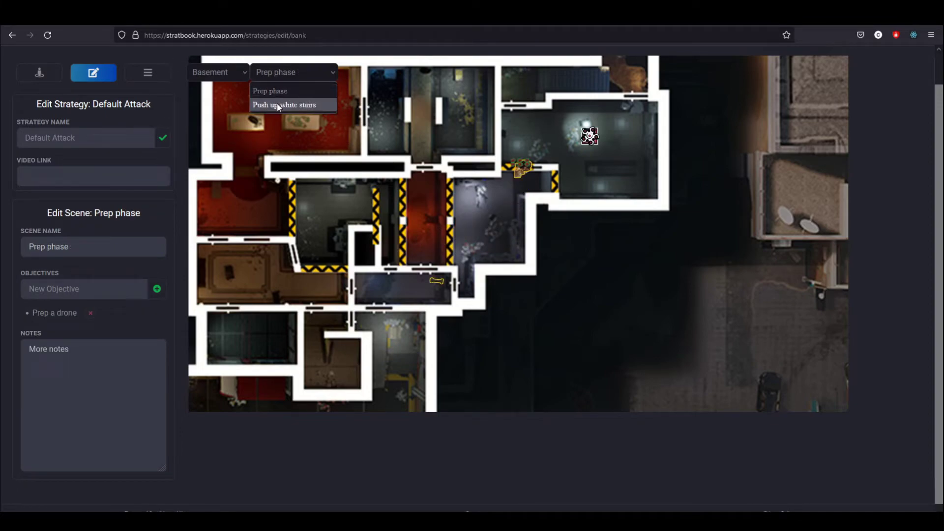
left_click(275, 105)
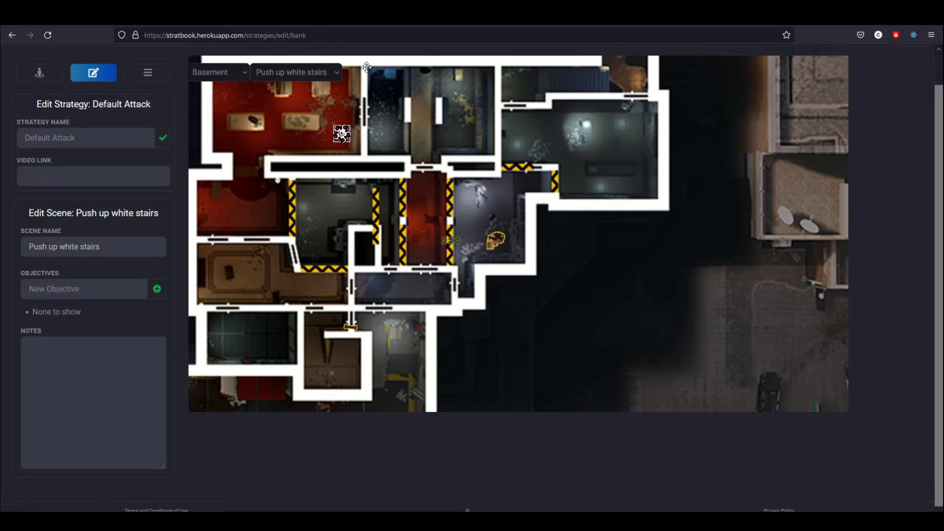
scroll(385, 234, "down", 3)
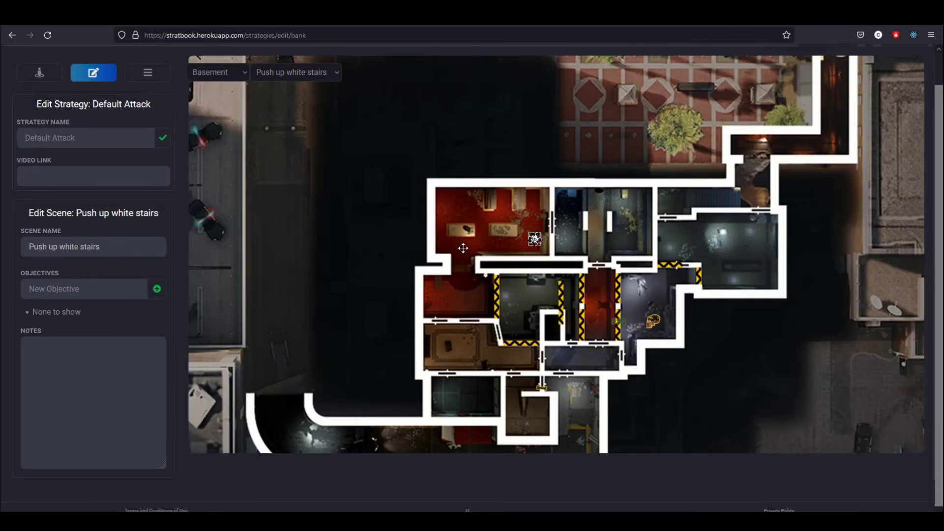
Switch the strategy type to Defense, loading Default CCTV/Lockers Defense
left_click(148, 72)
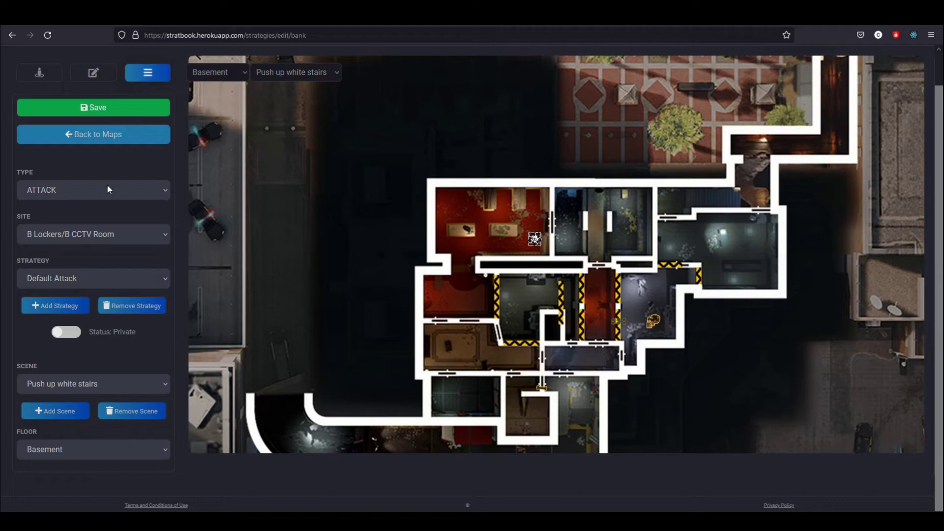
left_click(75, 189)
left_click(49, 223)
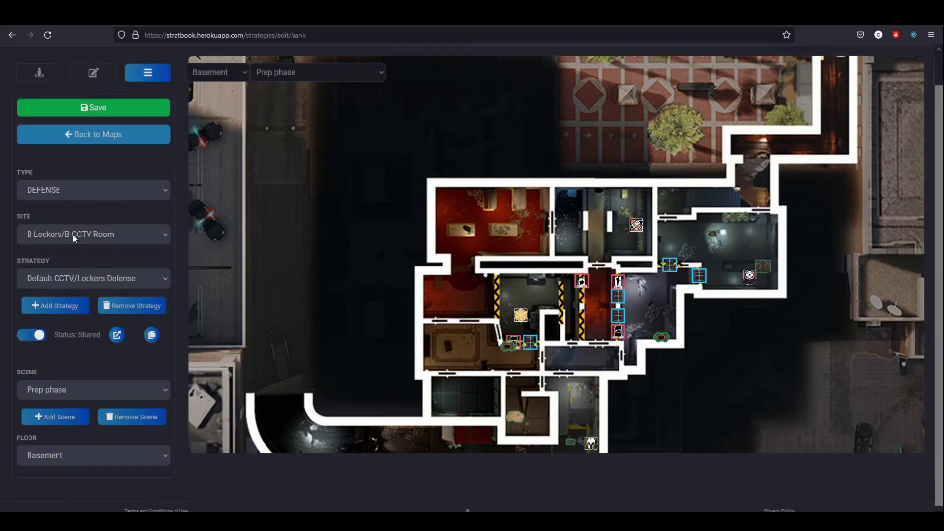
scroll(708, 413, "up", 2)
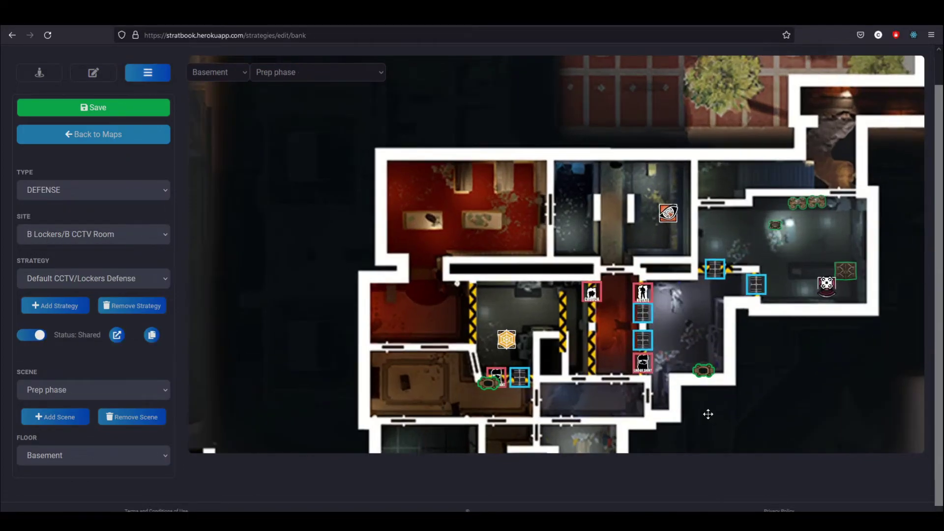
scroll(603, 342, "up", 2)
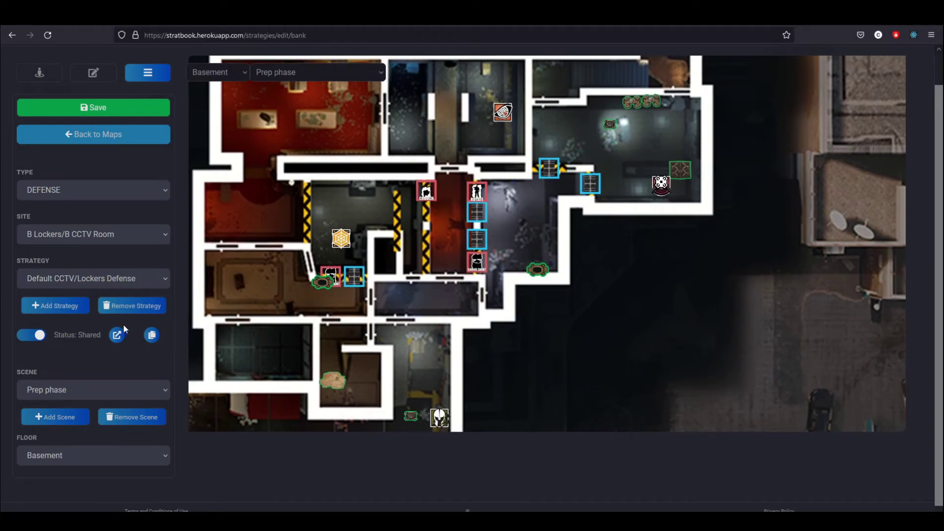
View the defense strategy's public shared page, then return to the editor
left_click(117, 335)
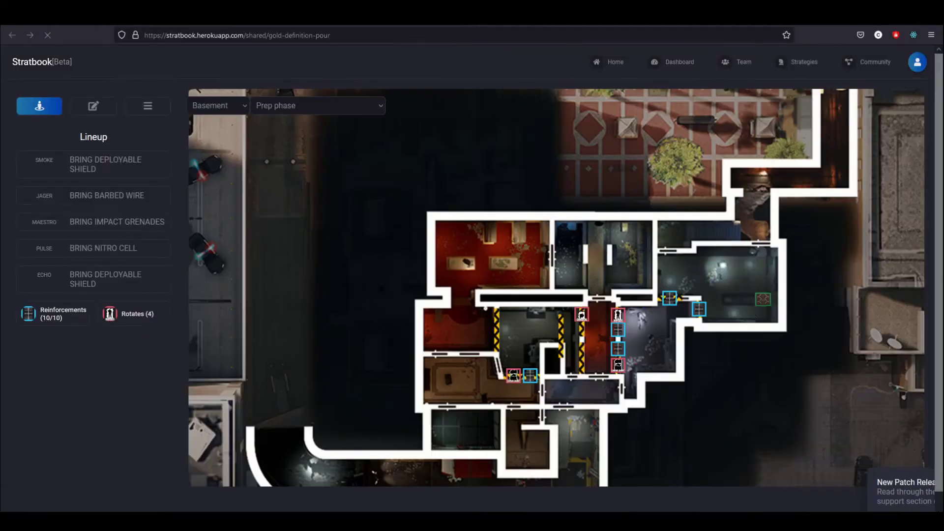
key("ctrl+w")
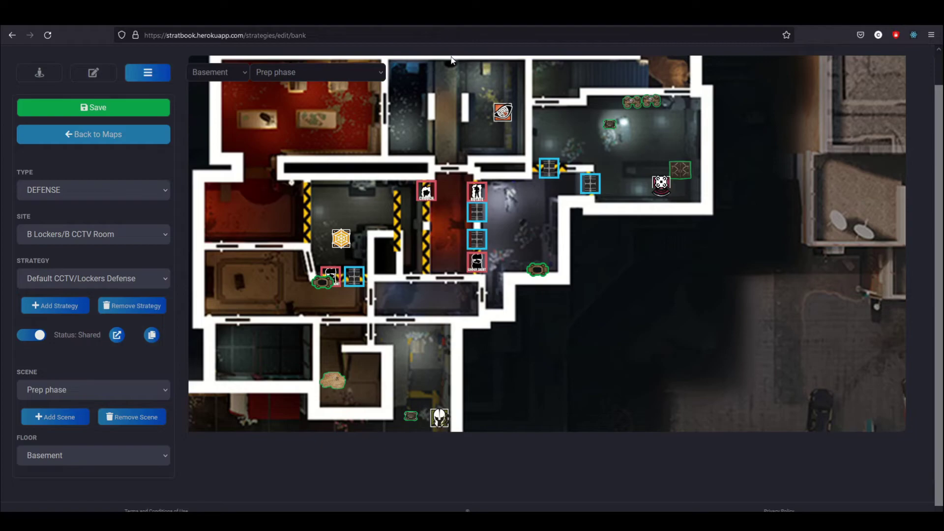
scroll(506, 241, "up", 2)
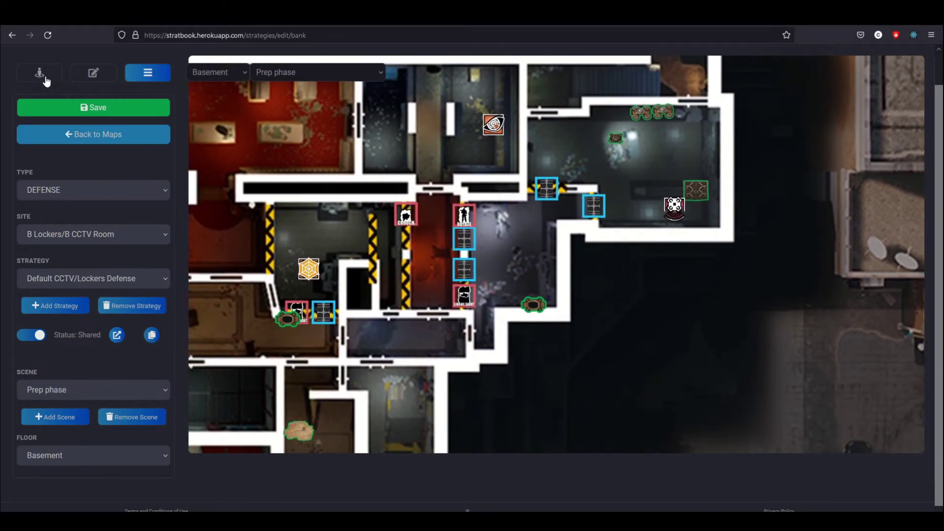
Review the placeable gadgets of defenders Jager, Maestro, Pulse and Echo
left_click(39, 72)
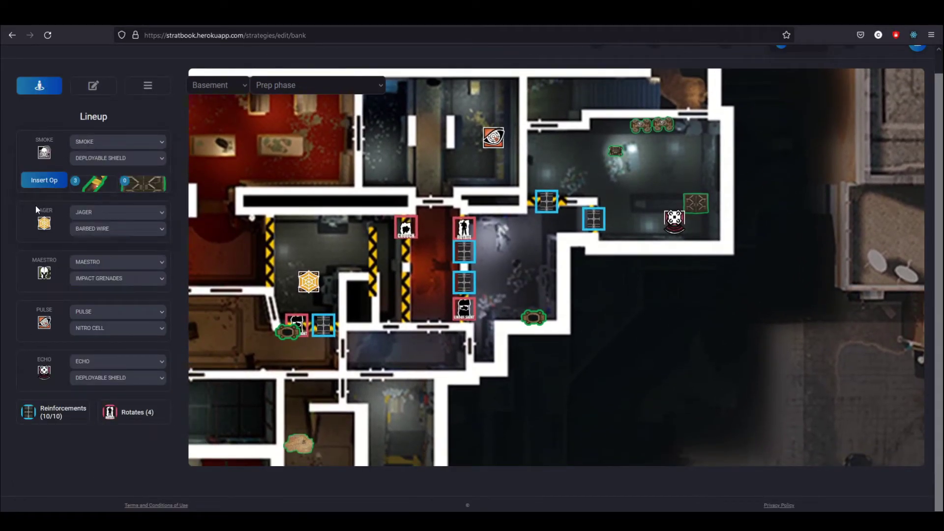
left_click(40, 221)
left_click(47, 272)
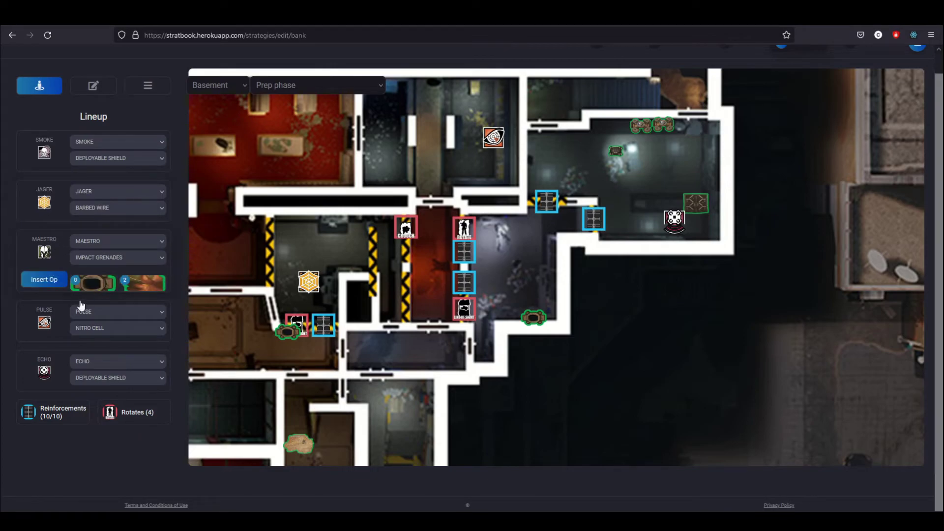
left_click(37, 322)
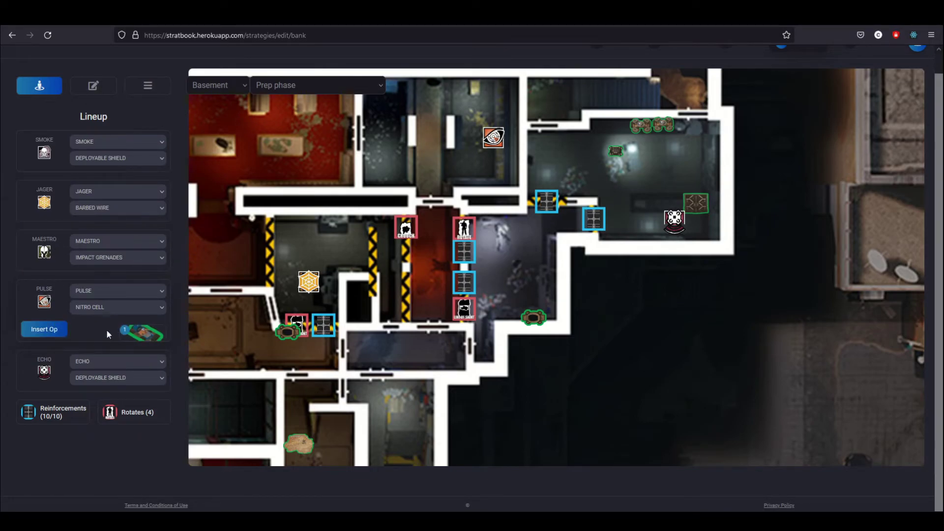
left_click(37, 369)
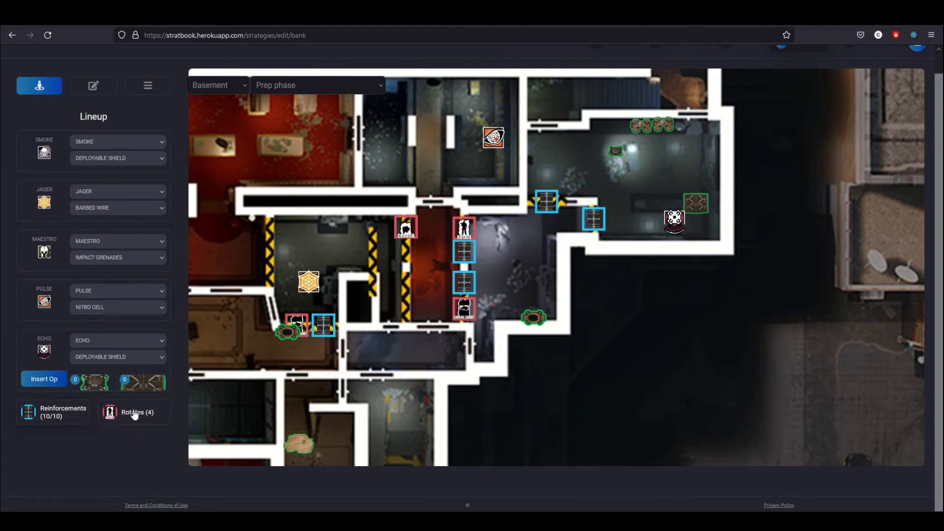
scroll(467, 265, "up", 3)
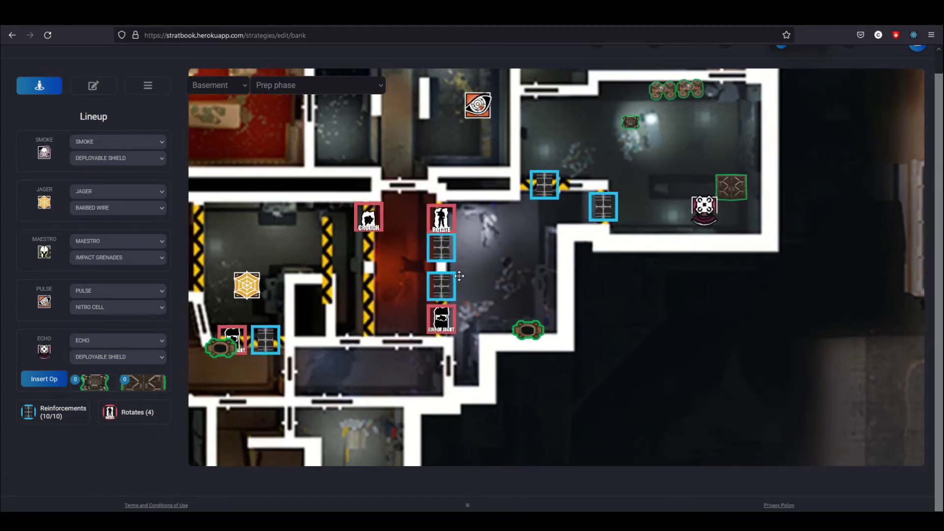
Remove one basement wall reinforcement and place it again, restoring Reinforcements to 10/10
left_click_drag(382, 267, 412, 241)
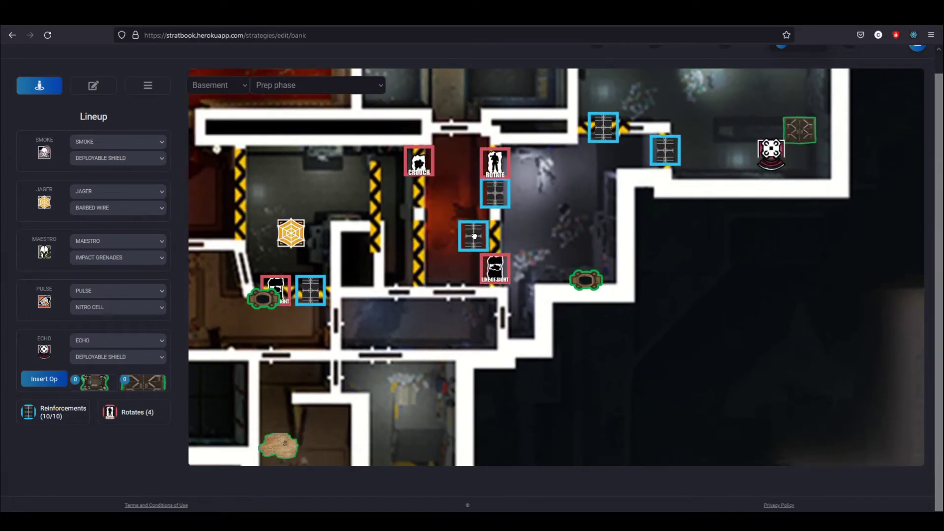
right_click(494, 234)
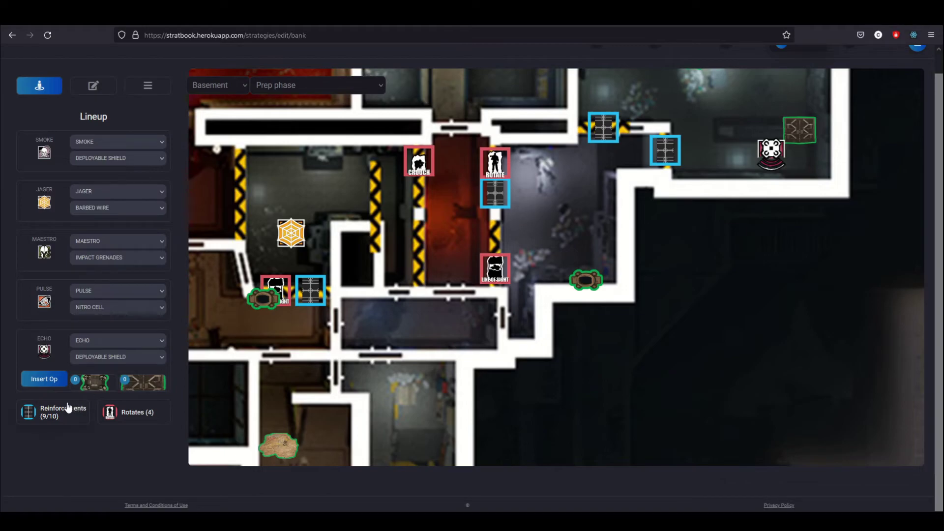
mouse_move(72, 408)
left_mouse_down()
mouse_move(389, 126)
mouse_move(392, 143)
mouse_move(487, 218)
mouse_move(493, 237)
mouse_move(553, 241)
left_mouse_up()
scroll(413, 316, "down", 2)
scroll(441, 311, "up", 1)
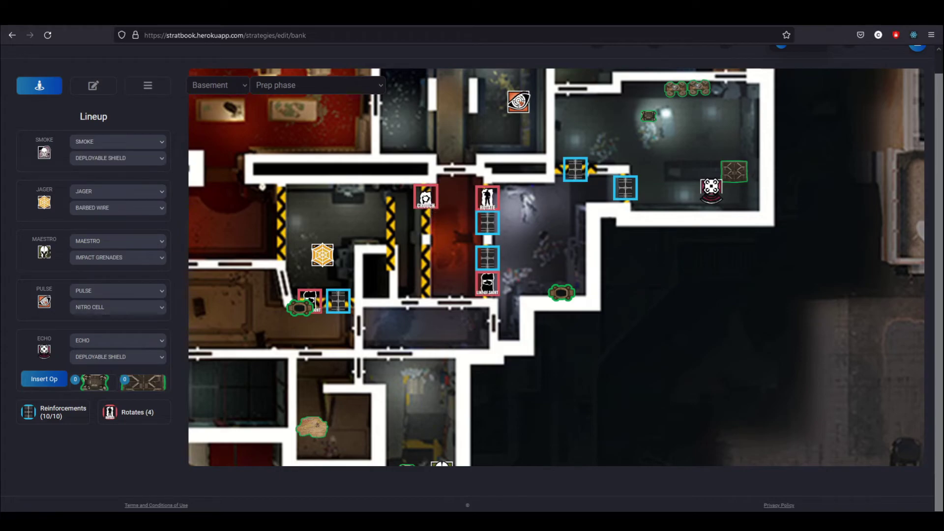
Try Footholes on the Crouch marker, then set it back to Crouch Rotate
left_click(426, 199)
left_click(429, 227)
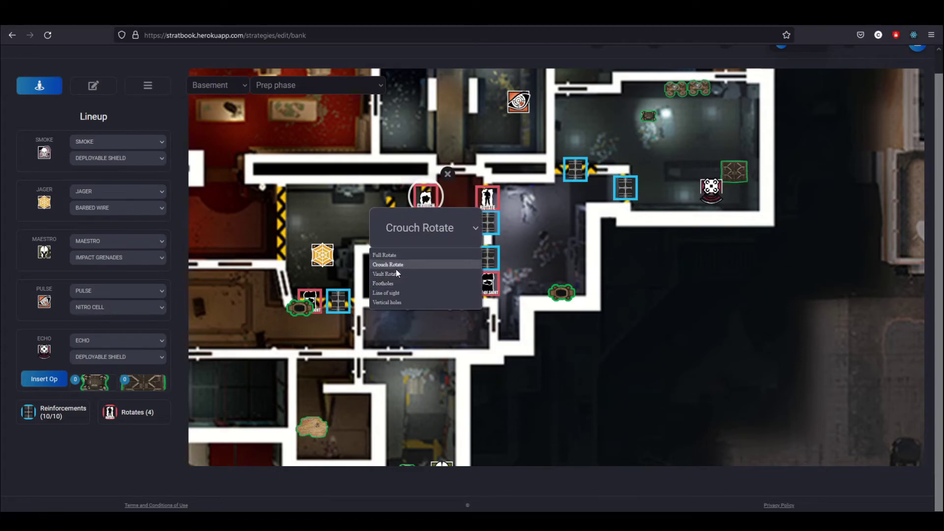
left_click(395, 283)
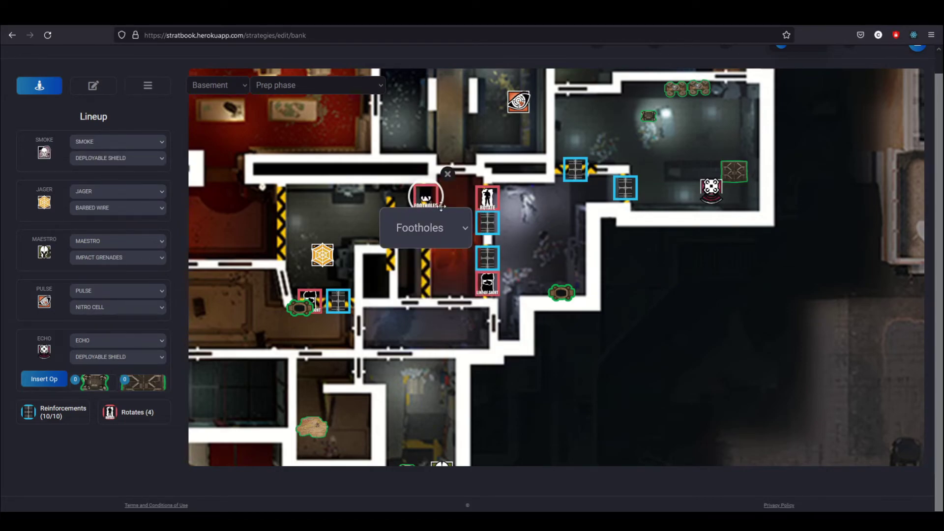
left_click(432, 235)
left_click(396, 268)
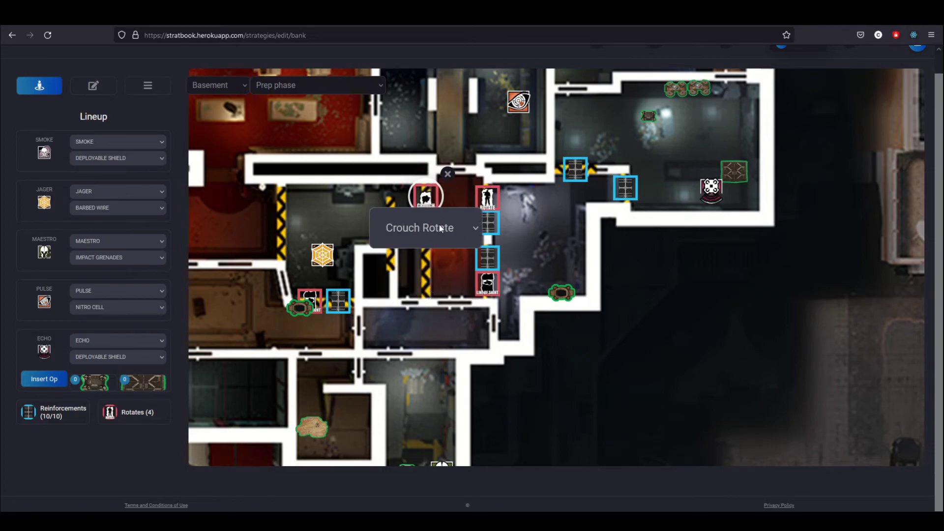
left_click(429, 271)
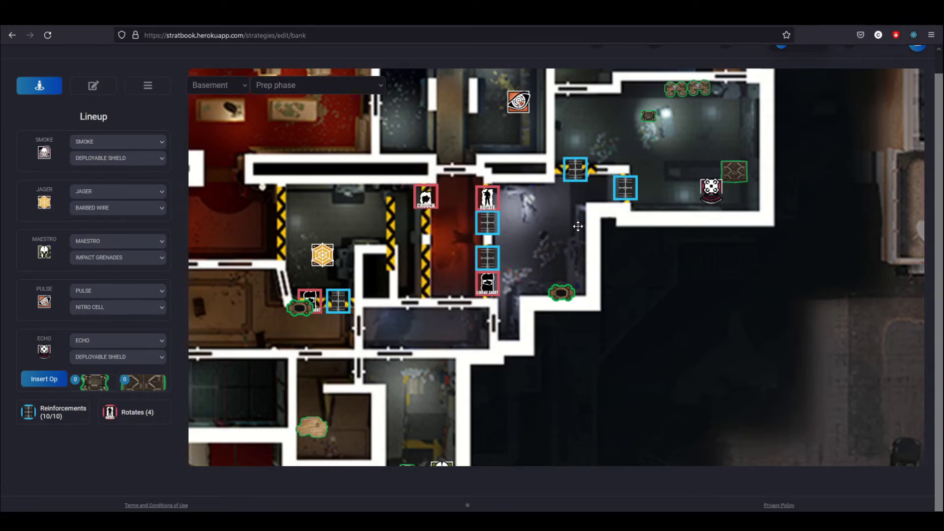
Nudge the Pulse gadget in the upper-right room slightly down and right
scroll(677, 242, "down", 3)
scroll(678, 289, "up", 3)
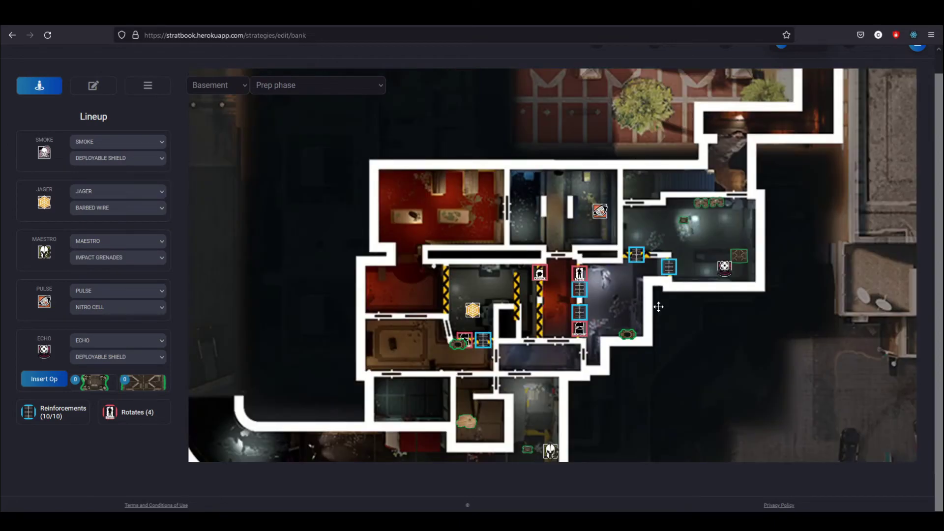
left_click_drag(733, 329, 588, 333)
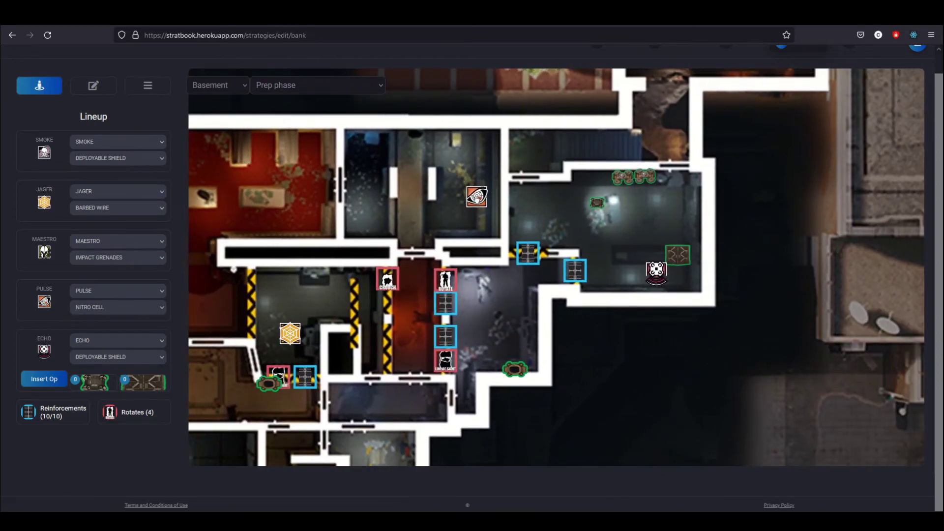
left_click_drag(433, 178, 457, 187)
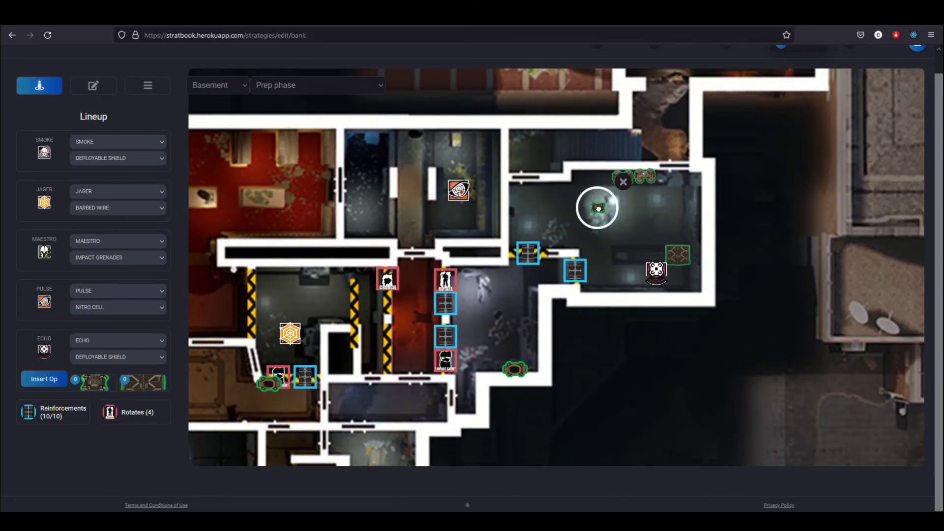
scroll(607, 254, "down", 2)
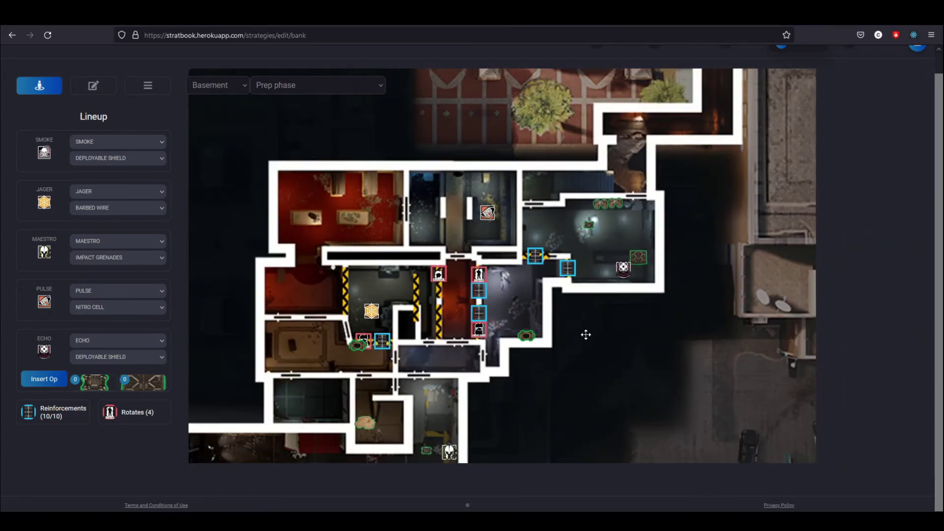
left_click_drag(556, 309, 613, 320)
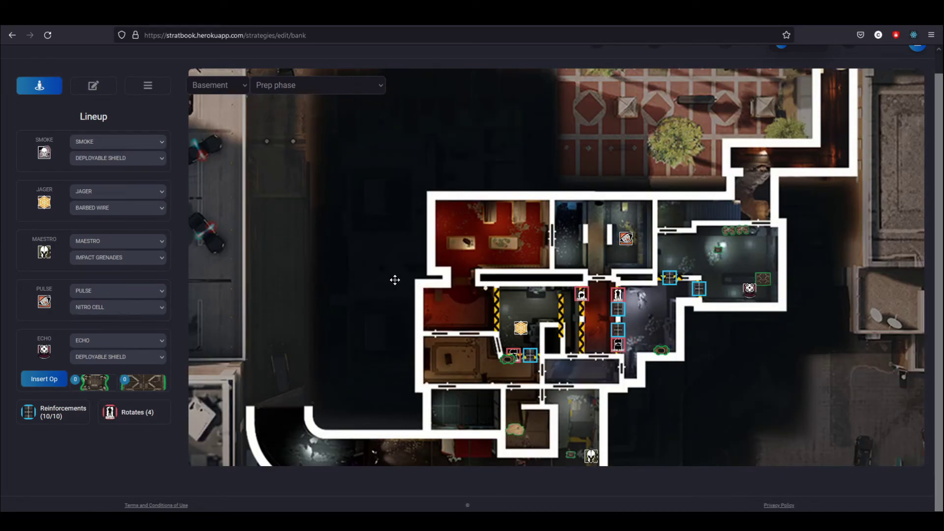
Save Default CCTV/Lockers Defense, getting the 'Your strategy has been updated' notice
left_click(148, 85)
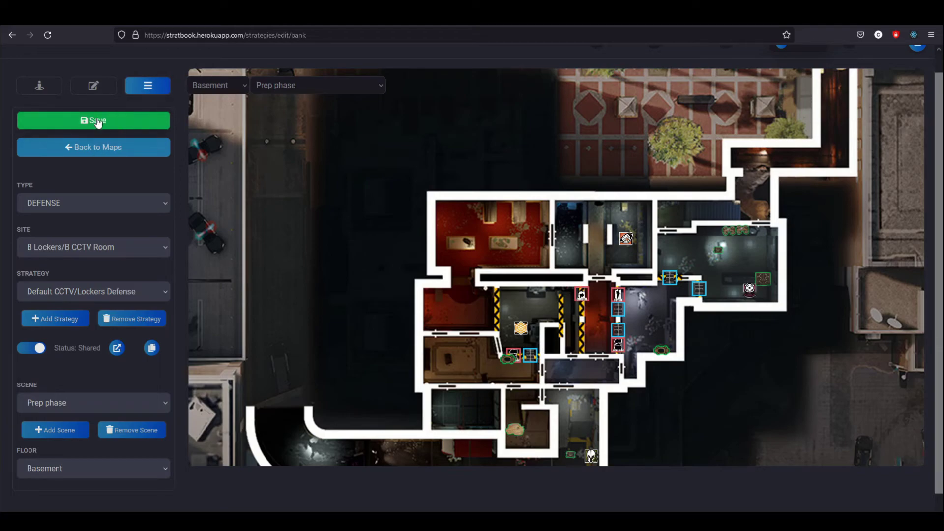
left_click(105, 123)
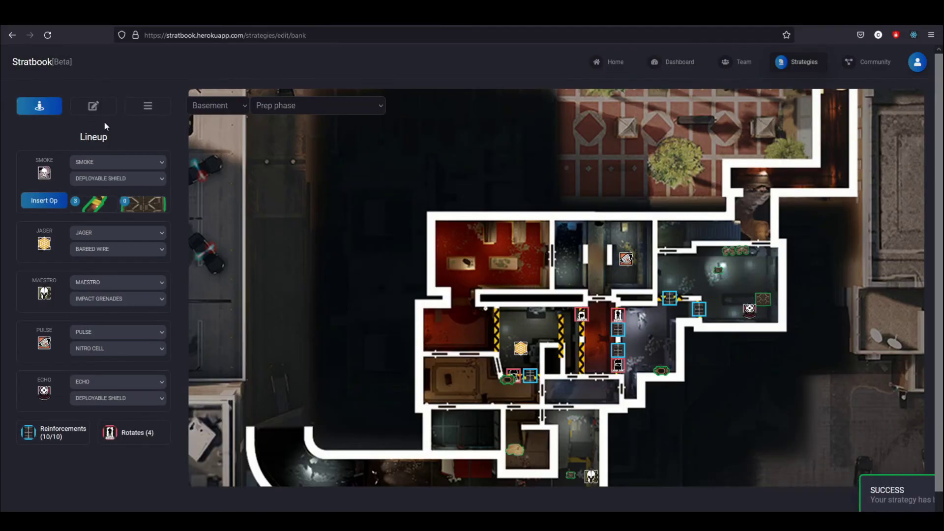
scroll(594, 436, "up", 2)
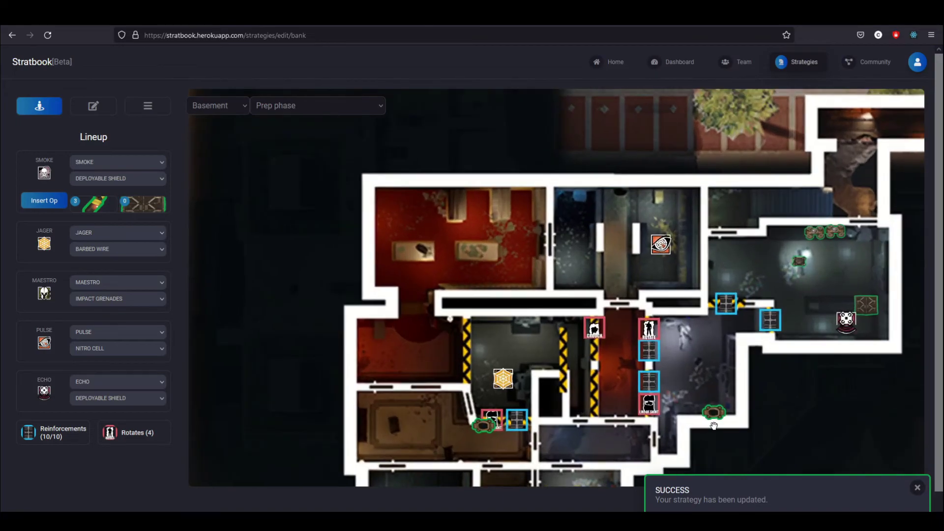
left_click_drag(817, 438, 653, 386)
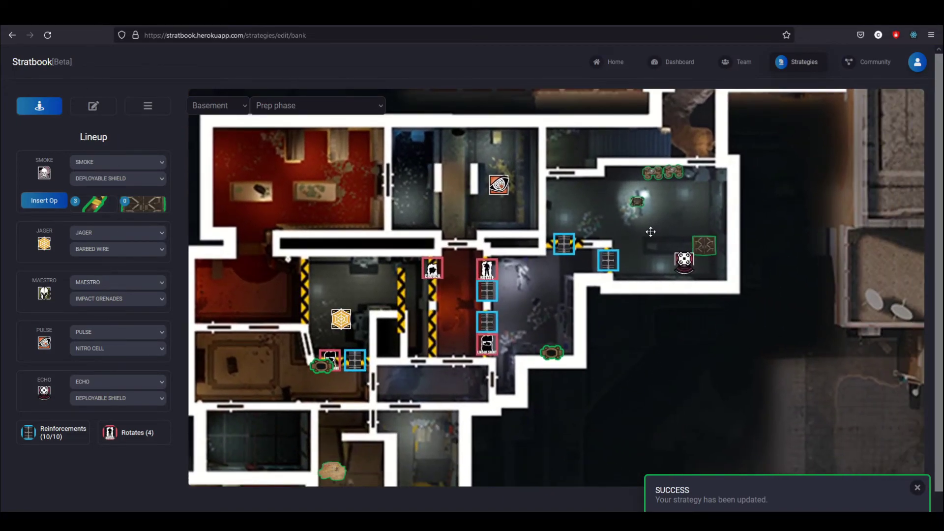
scroll(520, 232, "down", 2)
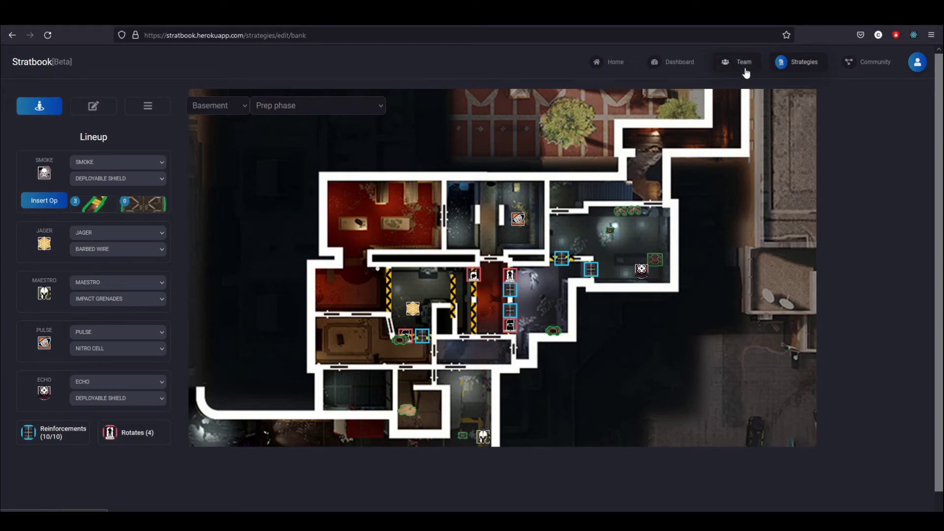
Browse the Community page's shared strategy cards, such as Default Office/CEO Defense
left_click(871, 63)
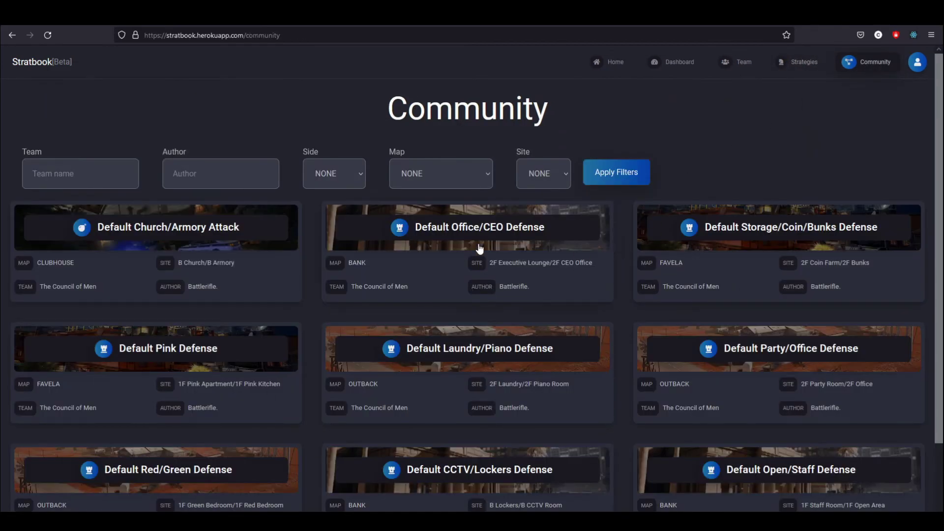
scroll(479, 249, "down", 2)
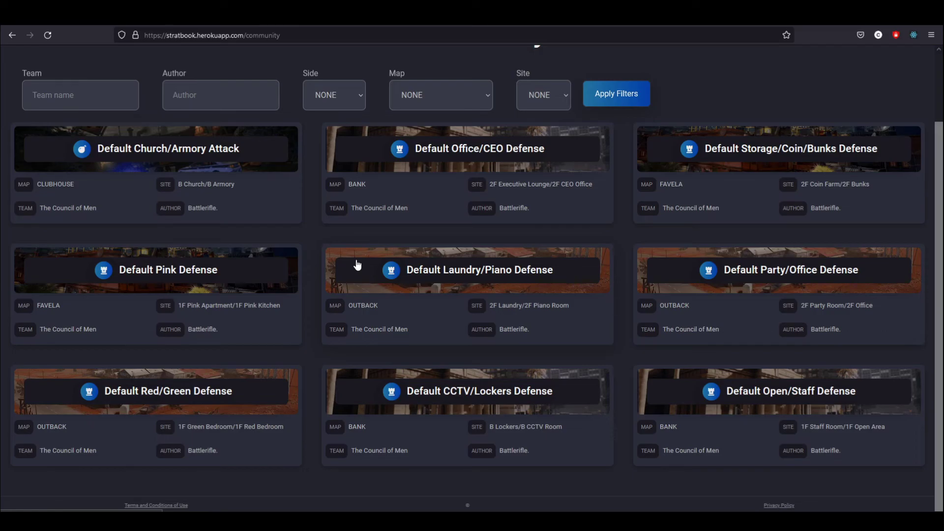
scroll(526, 172, "up", 2)
Go to the Support page from the account's Quick Access menu
left_click(915, 63)
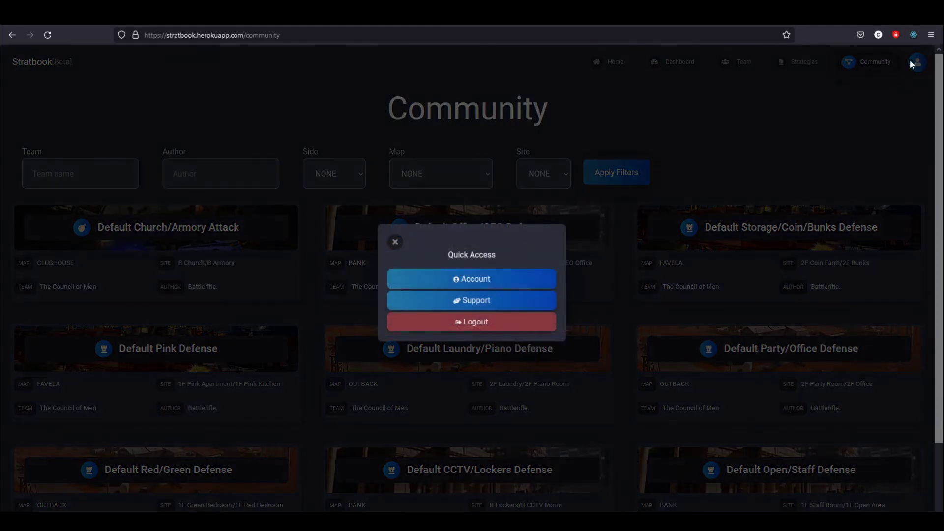
left_click(489, 304)
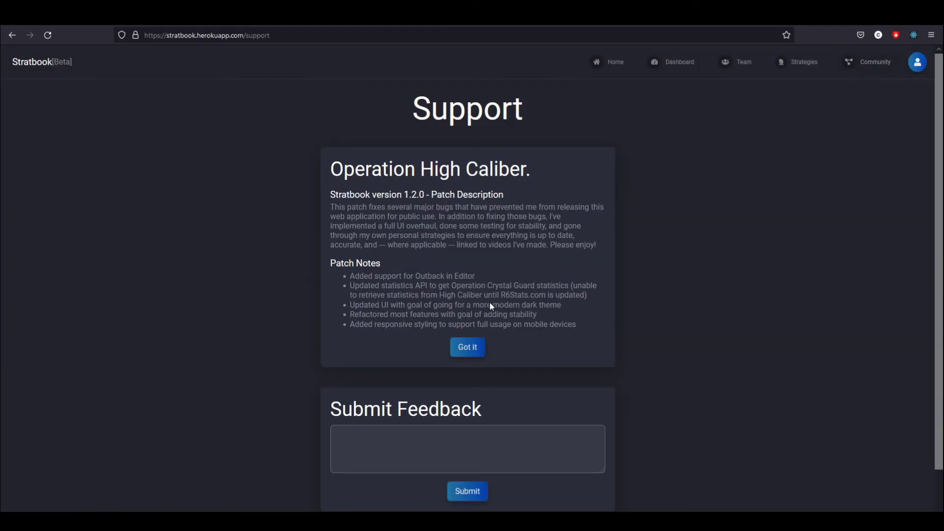
scroll(635, 252, "down", 2)
Select and then clear parts of the version 1.2.0 patch notes text
left_click_drag(586, 282, 328, 153)
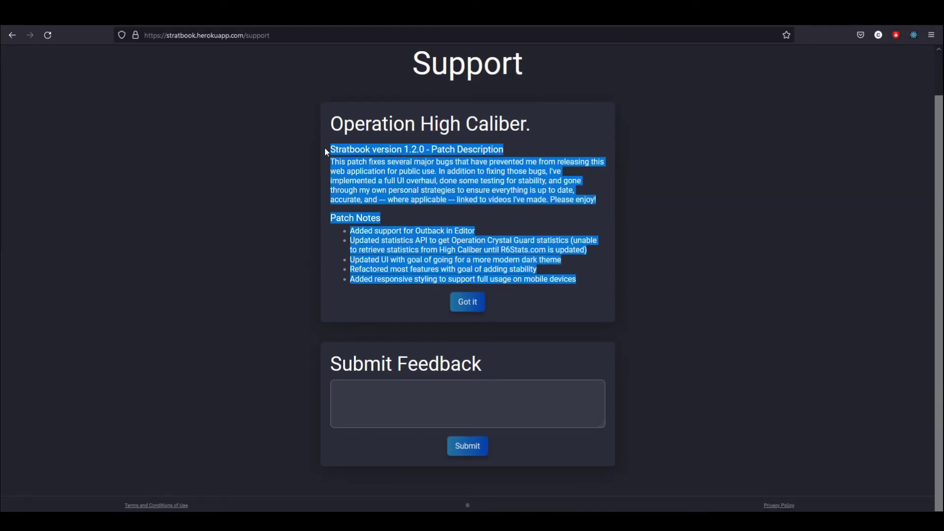
left_click(435, 187)
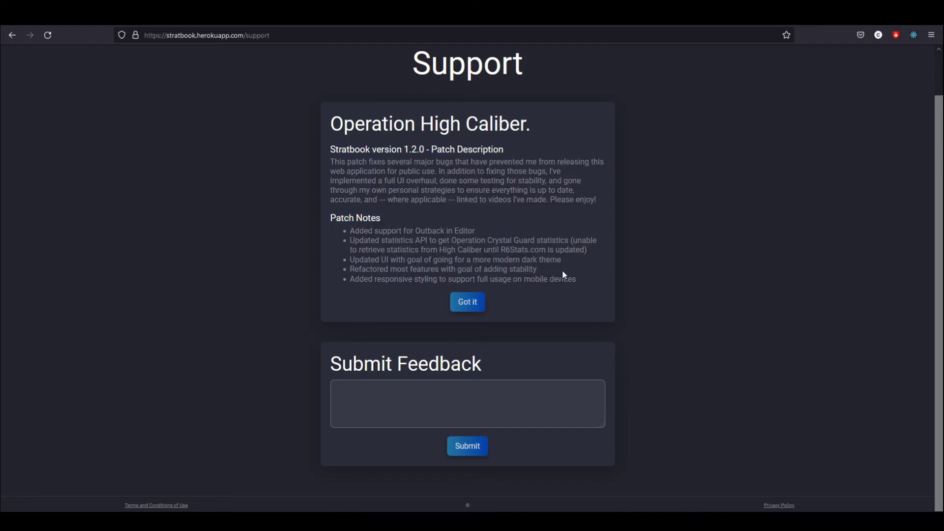
left_click_drag(577, 280, 353, 232)
left_click_drag(604, 212, 330, 162)
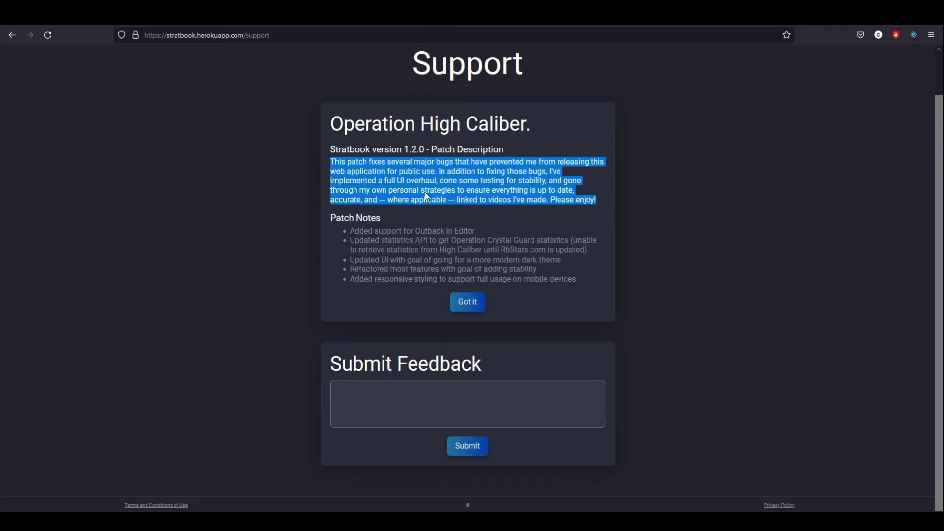
left_click(425, 193)
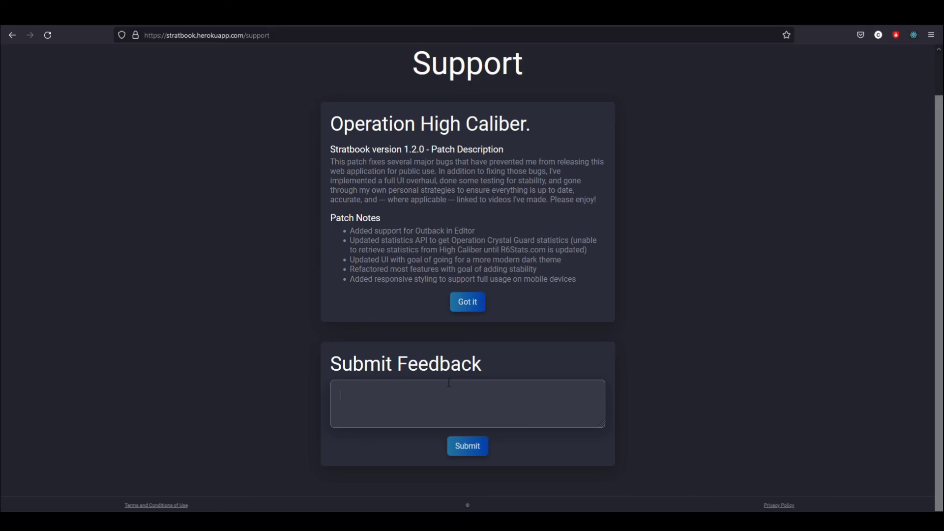
Visit the Dashboard, which fails to load statistics, then return to the Strategies map grid
scroll(519, 326, "up", 2)
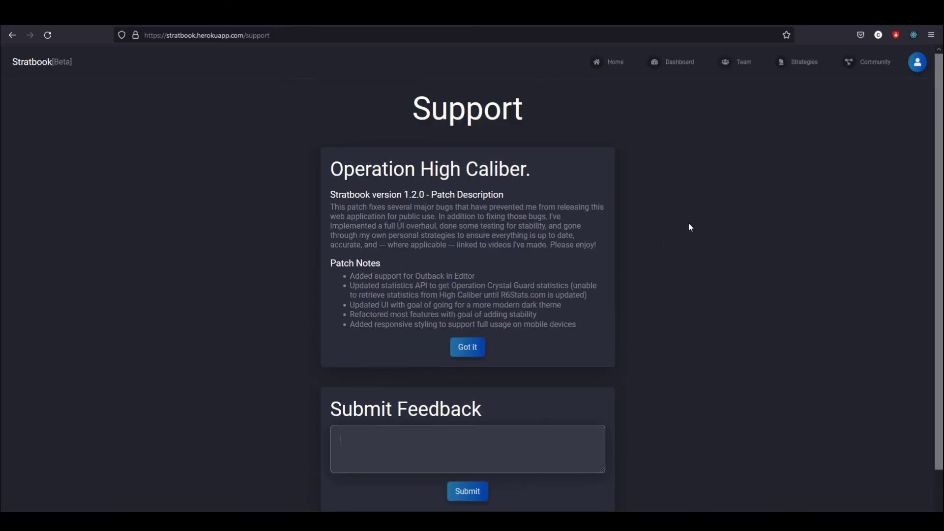
left_click(686, 66)
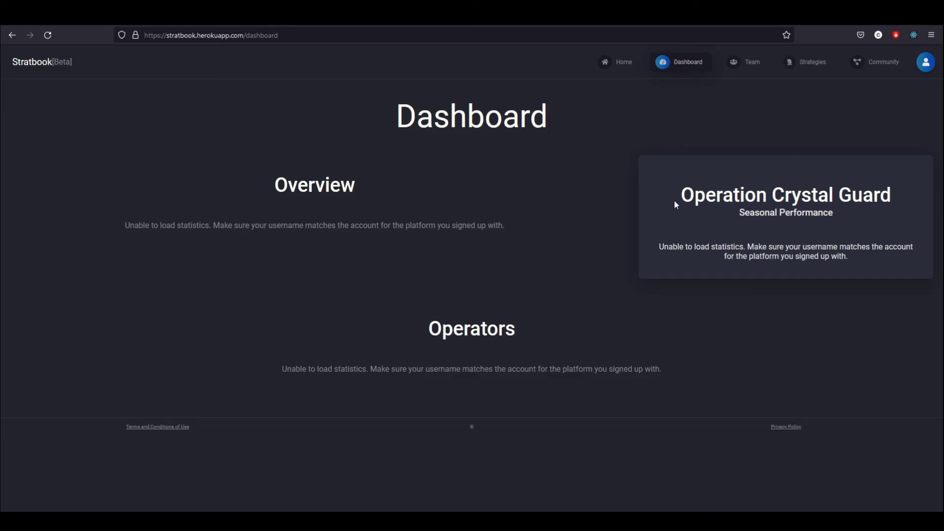
left_click(814, 62)
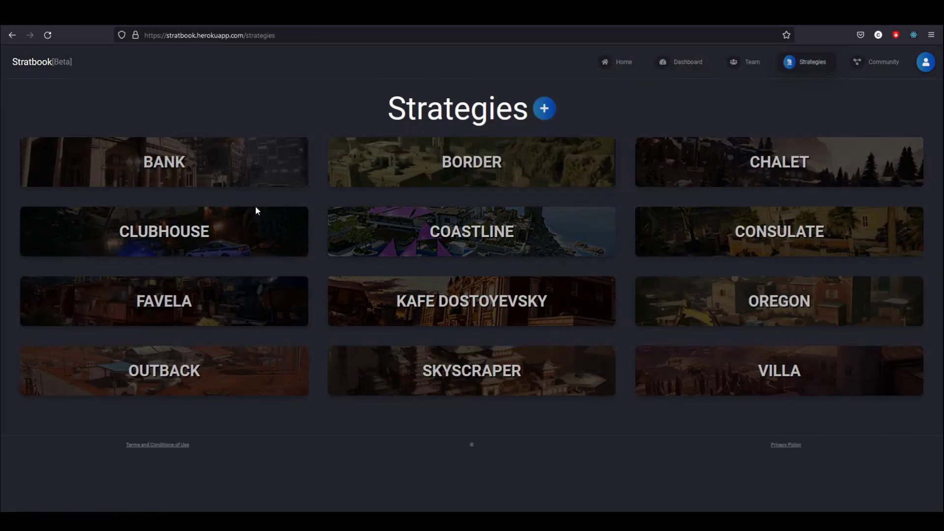